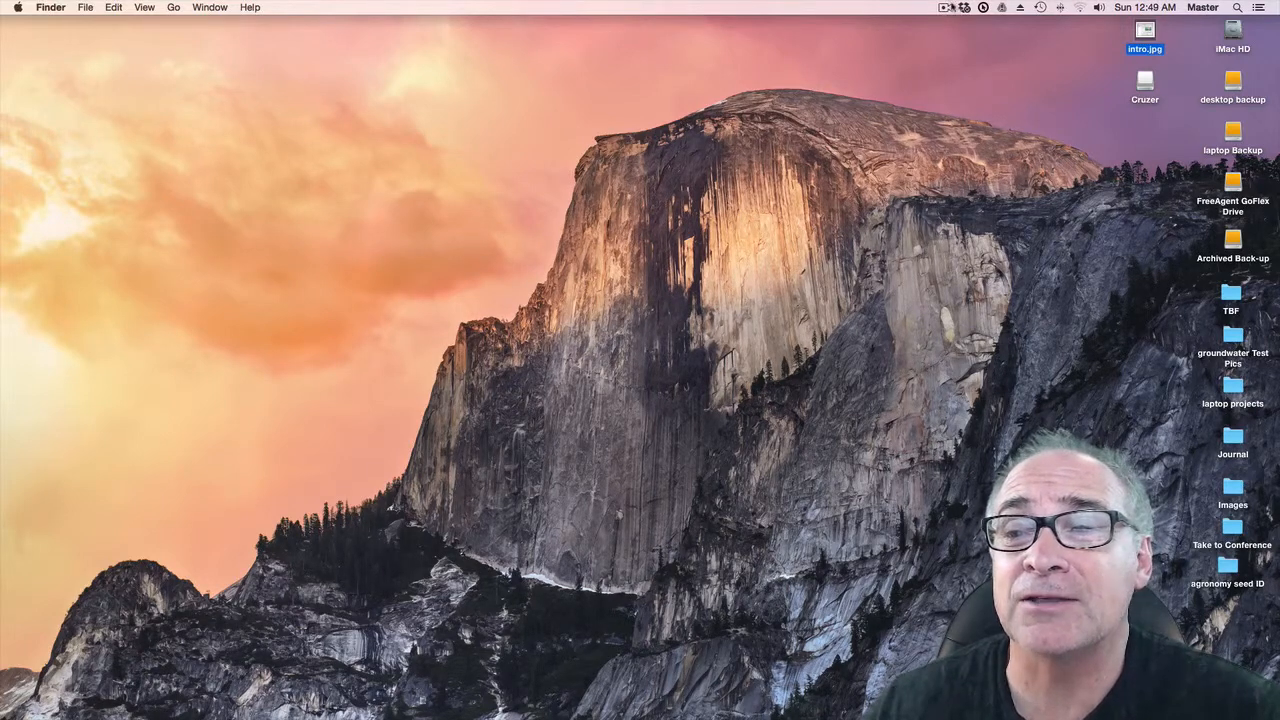
Look at the screen recorder's recording options, and open intro.jpg from the desktop to view the image.
left_click(945, 8)
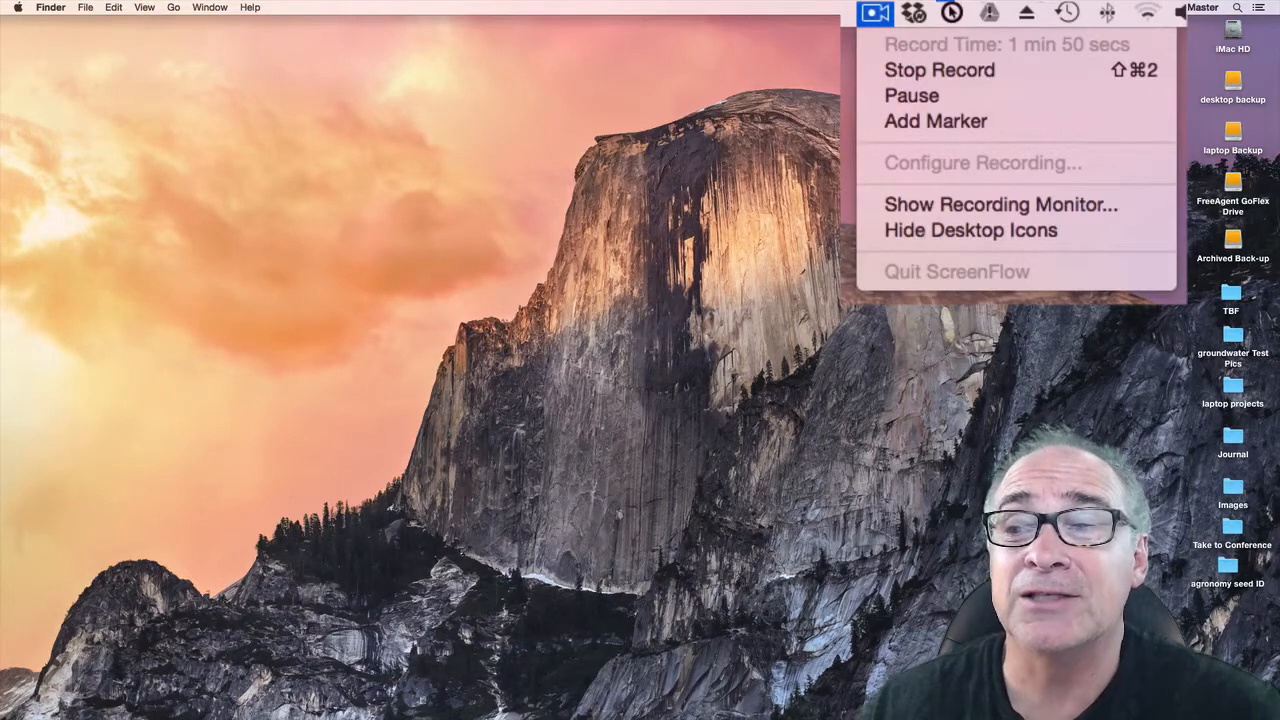
key("Escape")
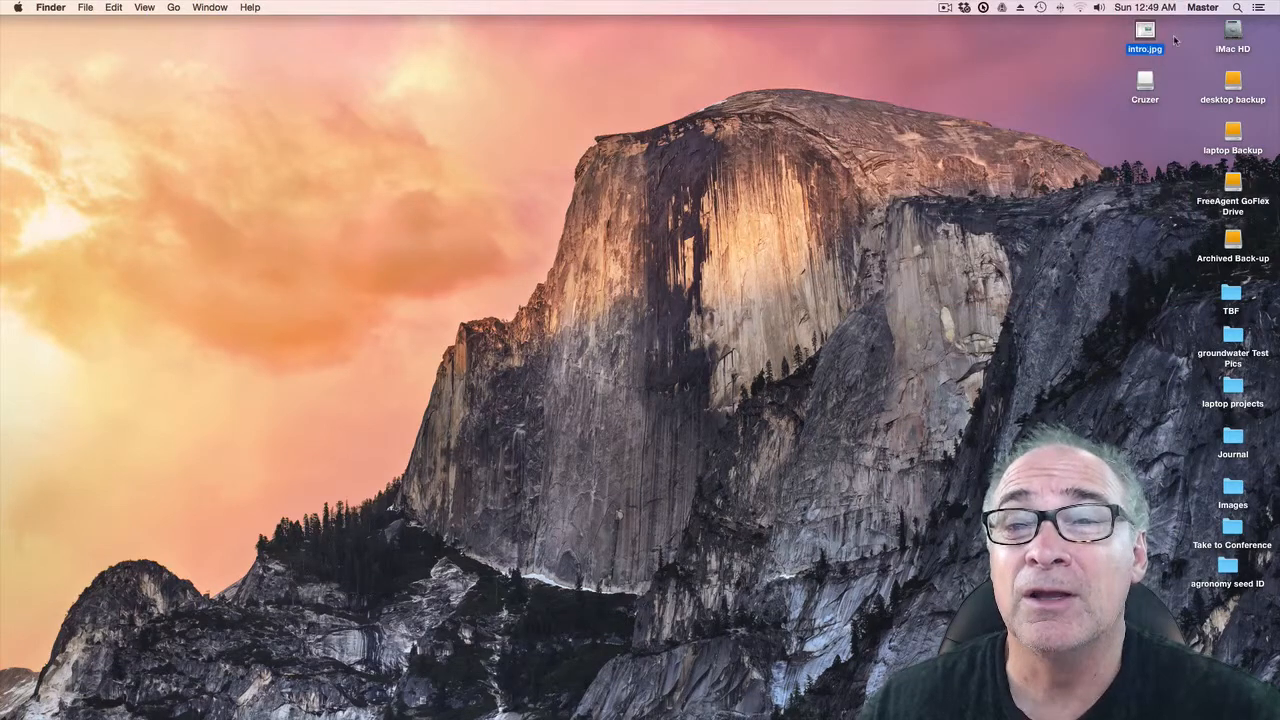
double_click(1147, 31)
left_click_drag(265, 25, 740, 52)
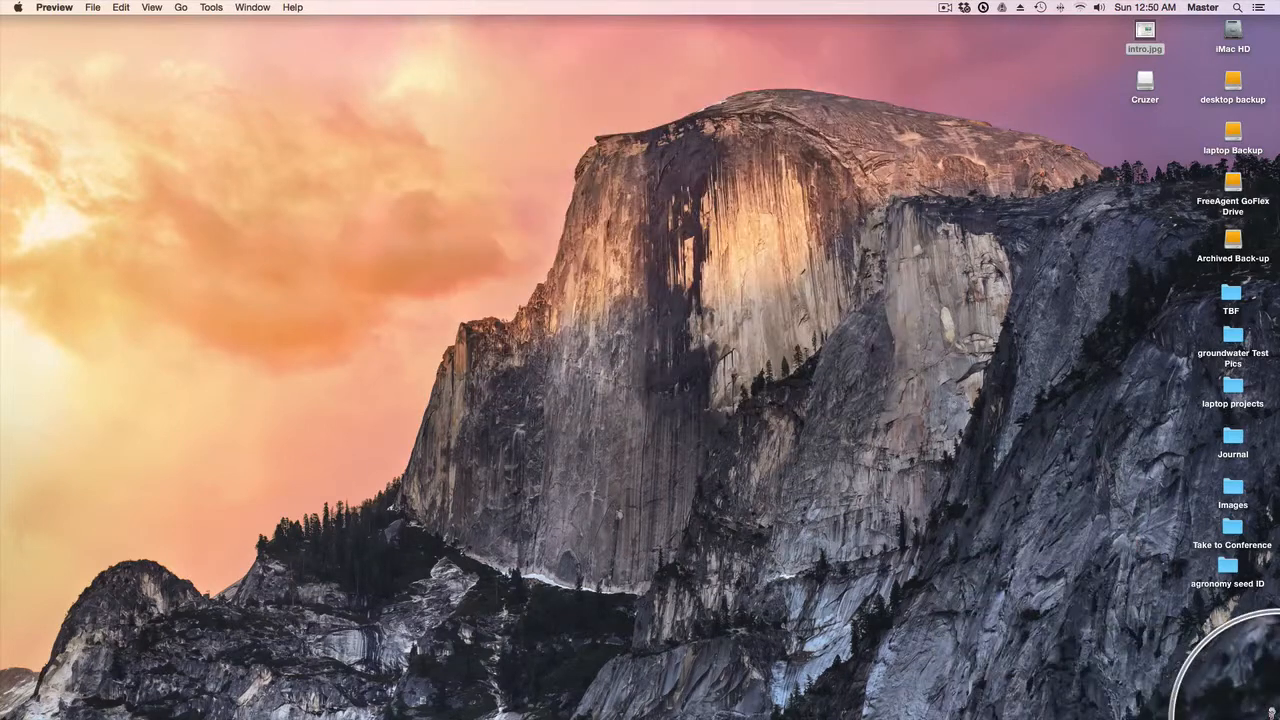
Switch to the ScreenFlow project "How to enroll in Google Classrrom" and look at the recording commands, including Stop Record.
mouse_move(1277, 717)
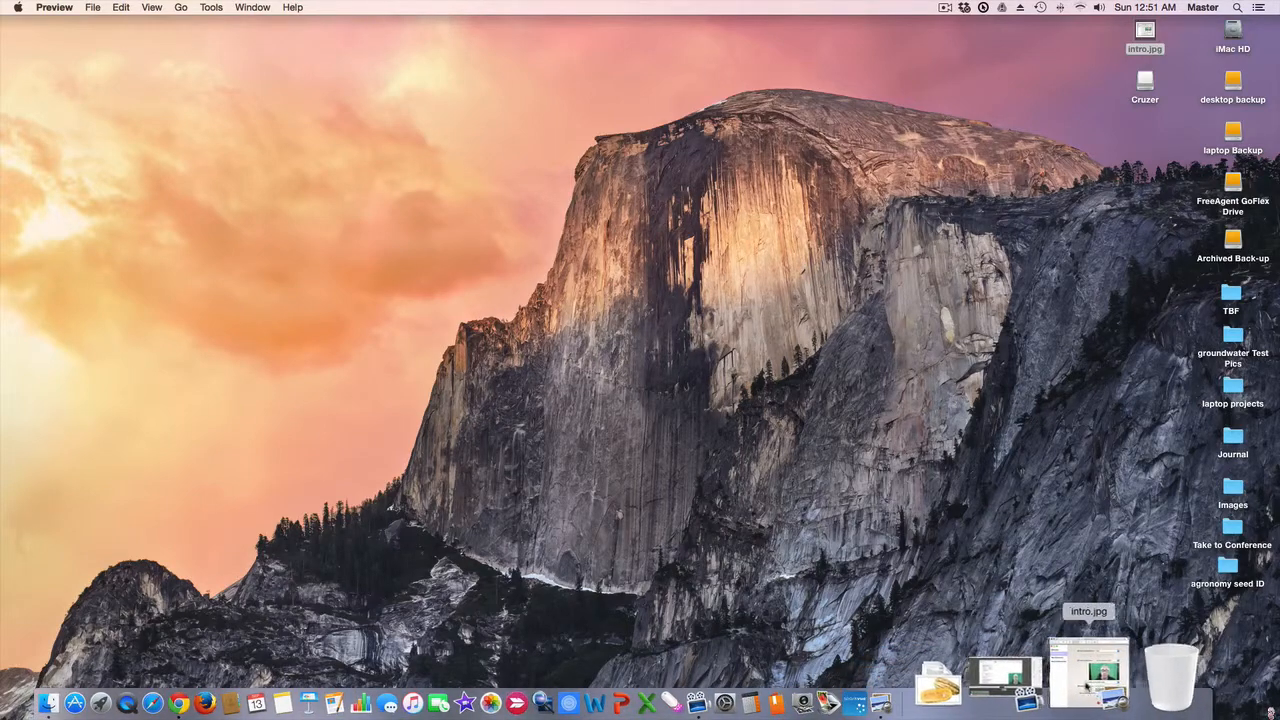
left_click(1068, 685)
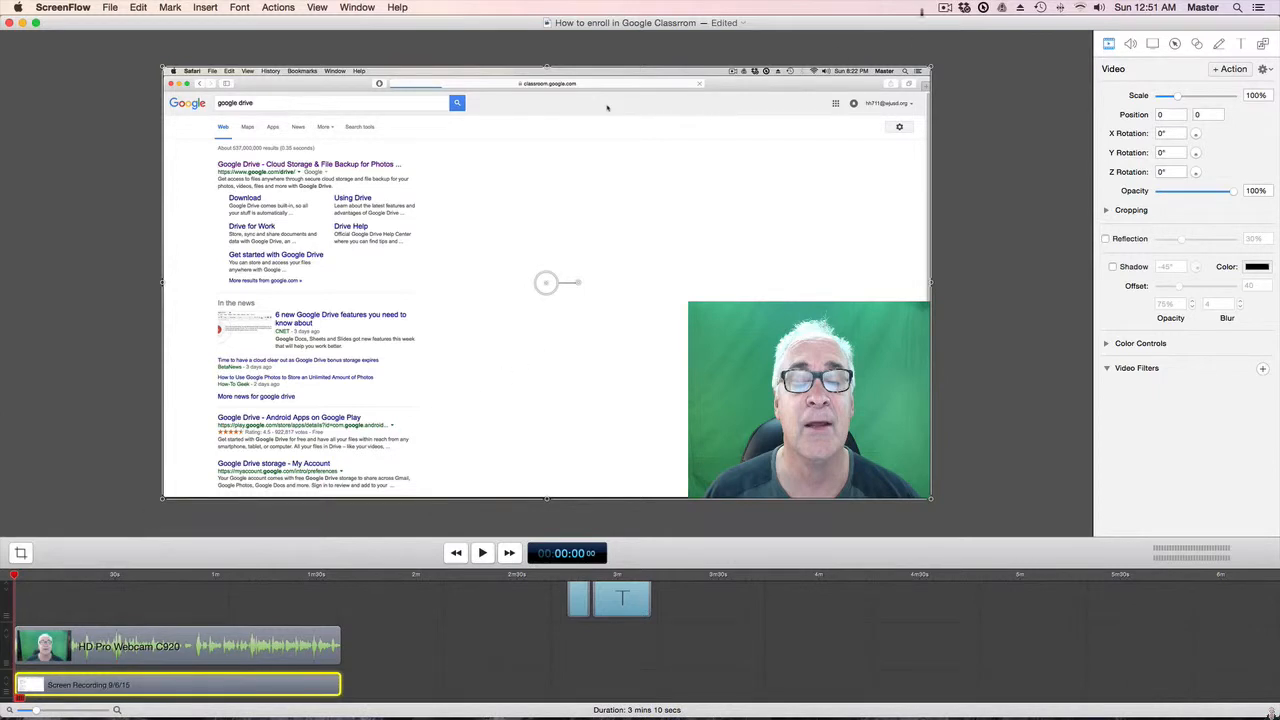
left_click(944, 8)
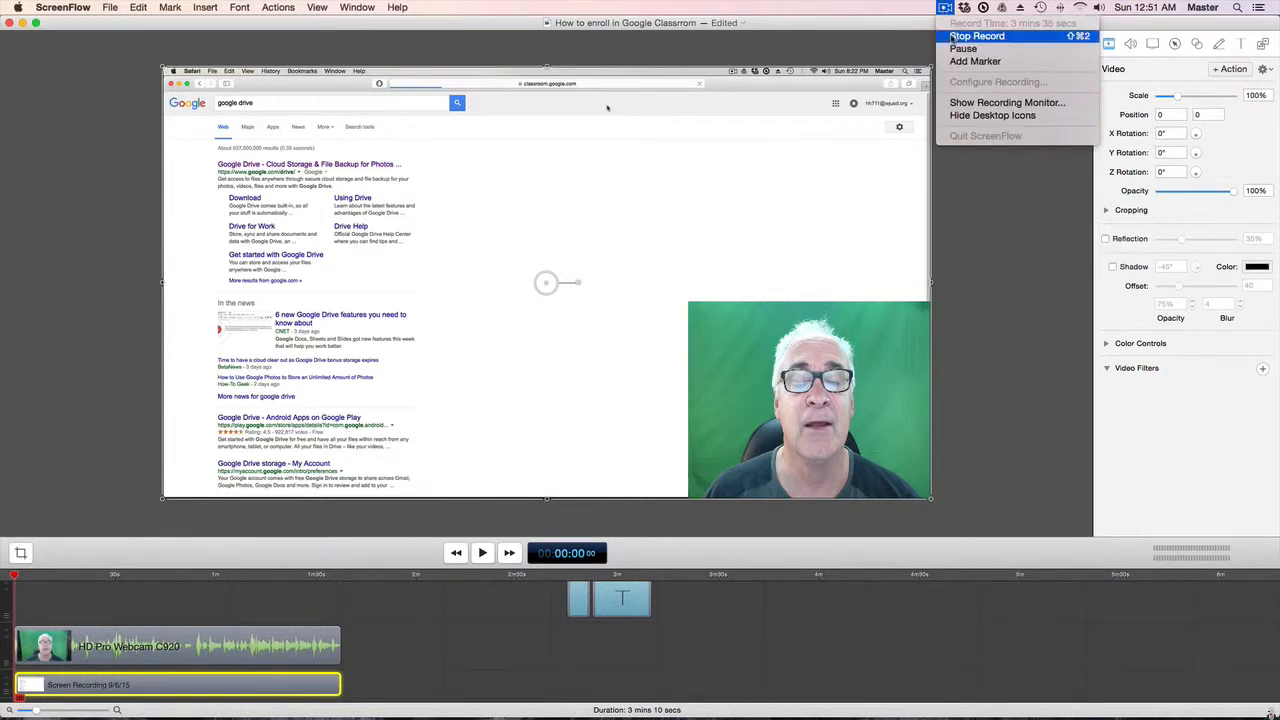
left_click(952, 37)
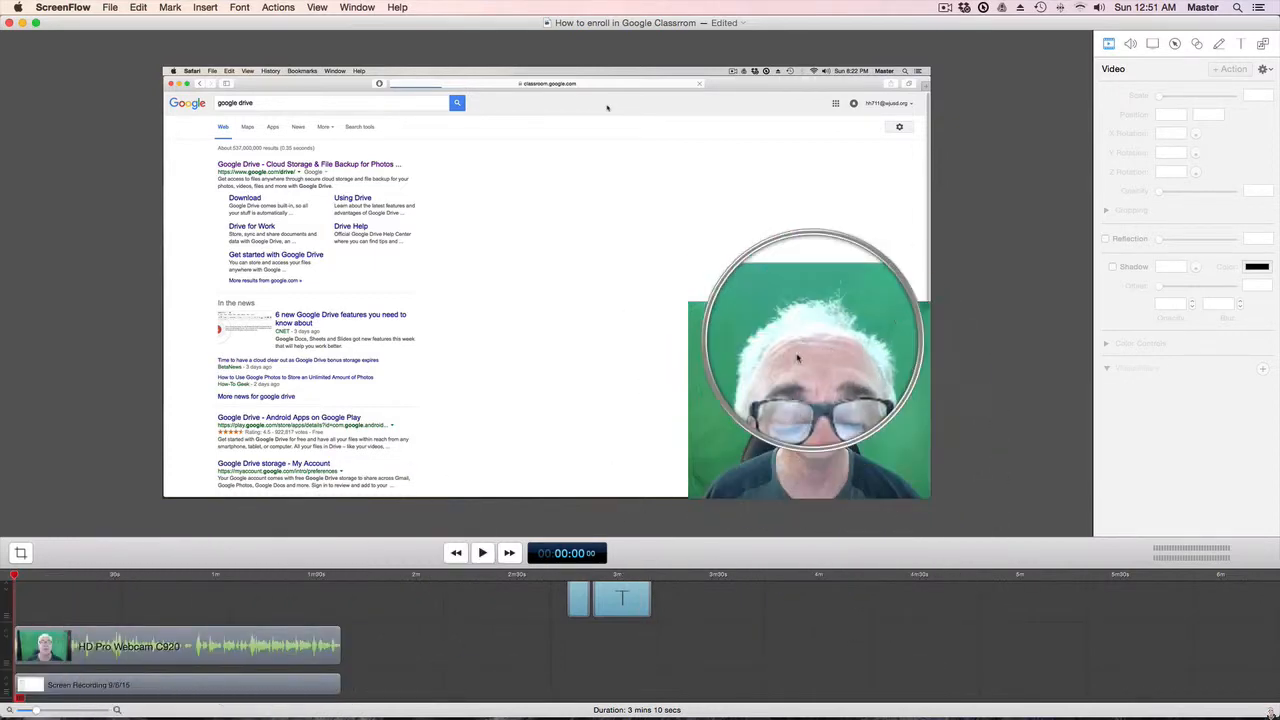
Check the webcam clip's cropping settings and enlarge its picture to 50% scale over the screen recording.
mouse_move(518, 718)
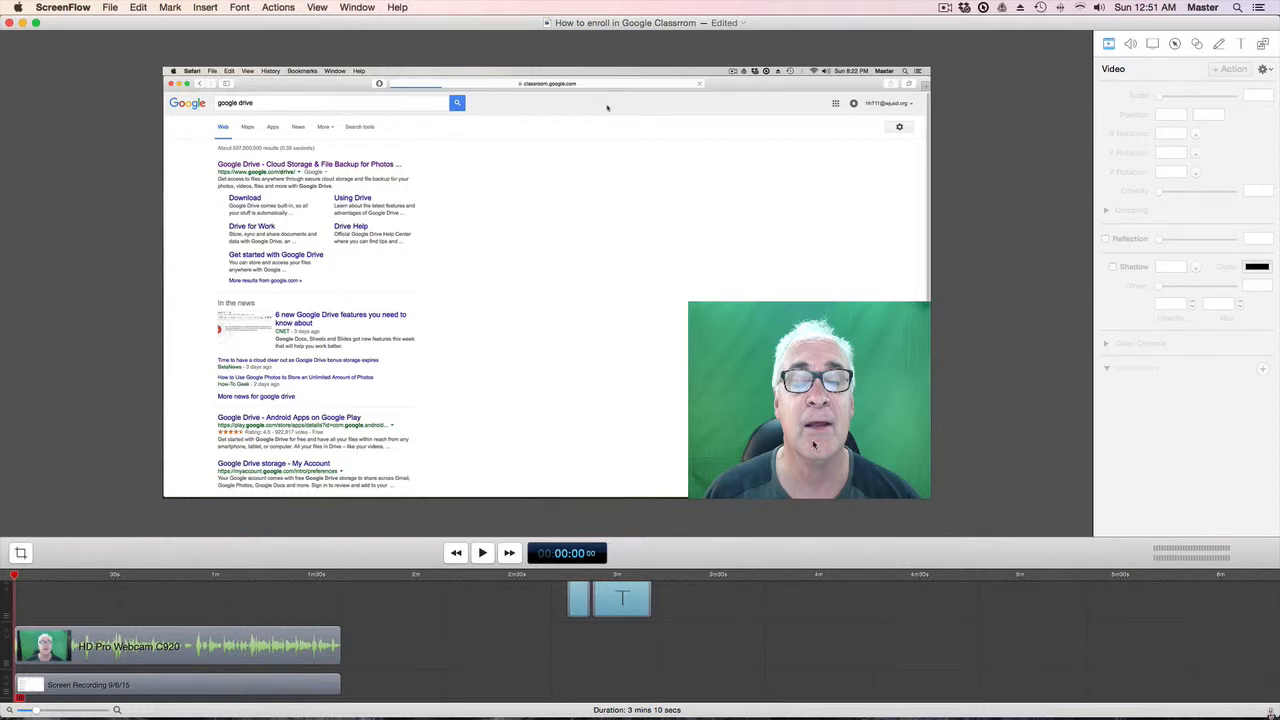
left_click(168, 650)
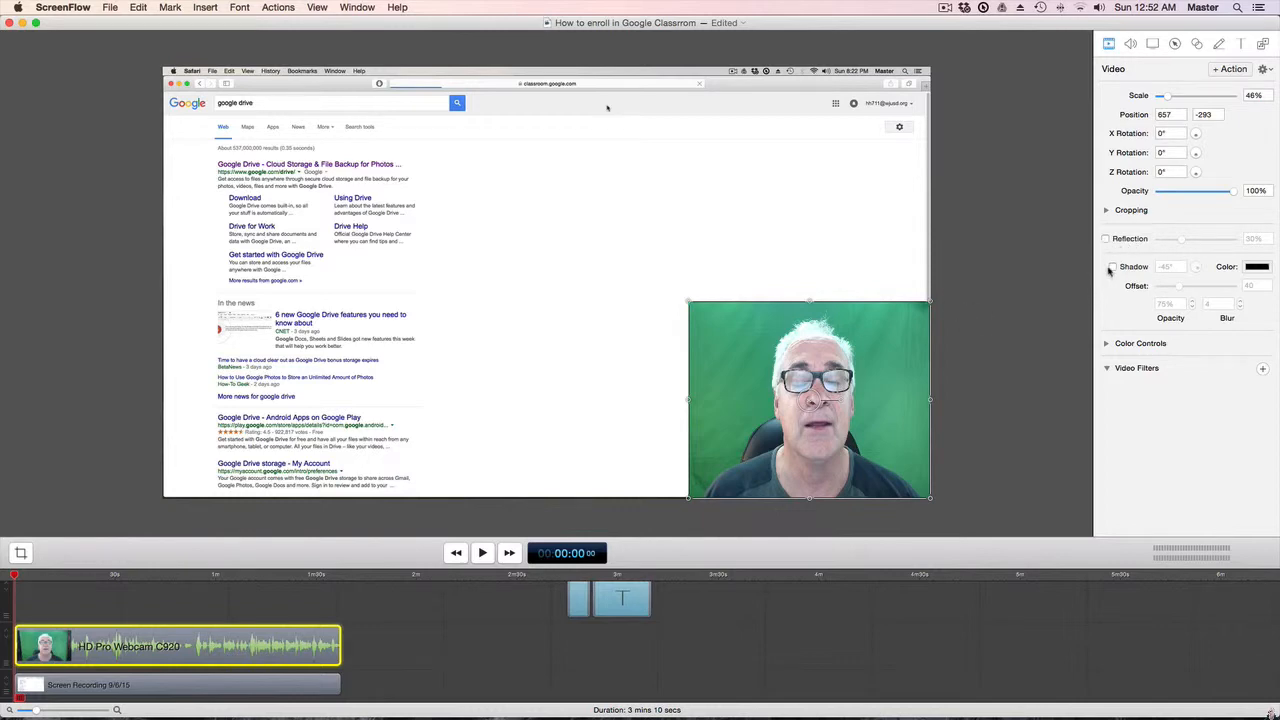
left_click(1106, 211)
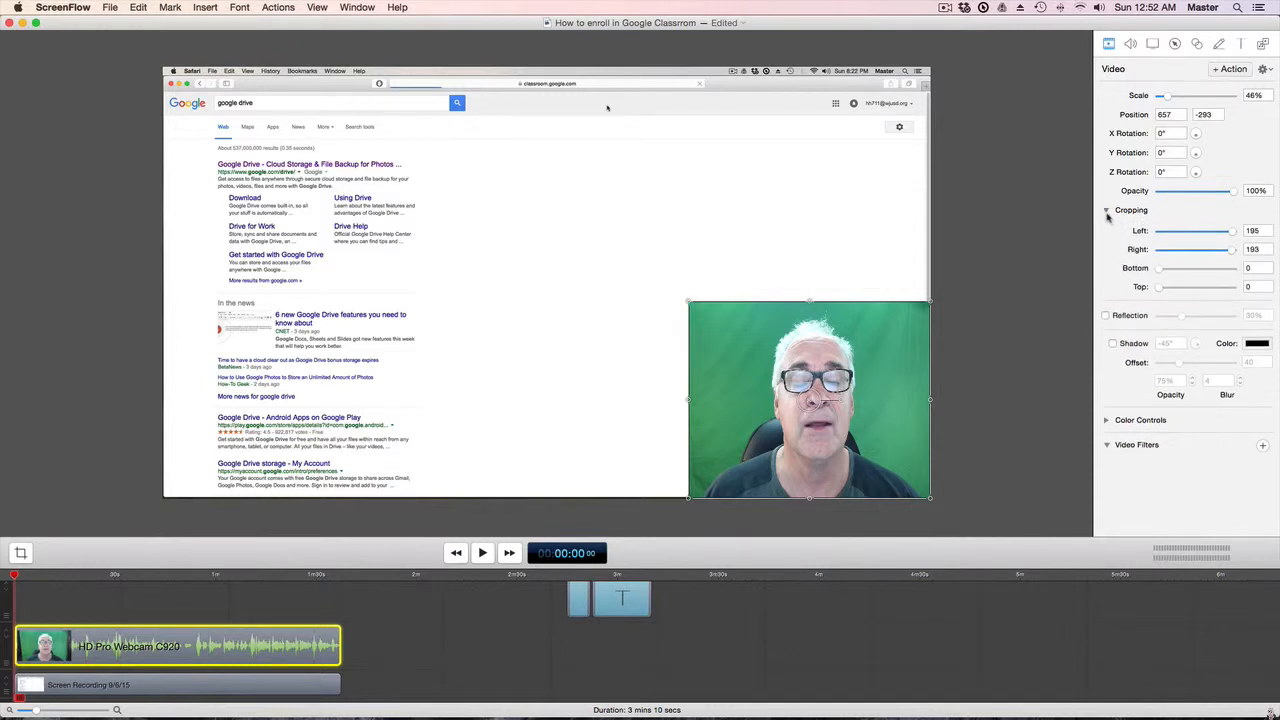
left_click(1107, 212)
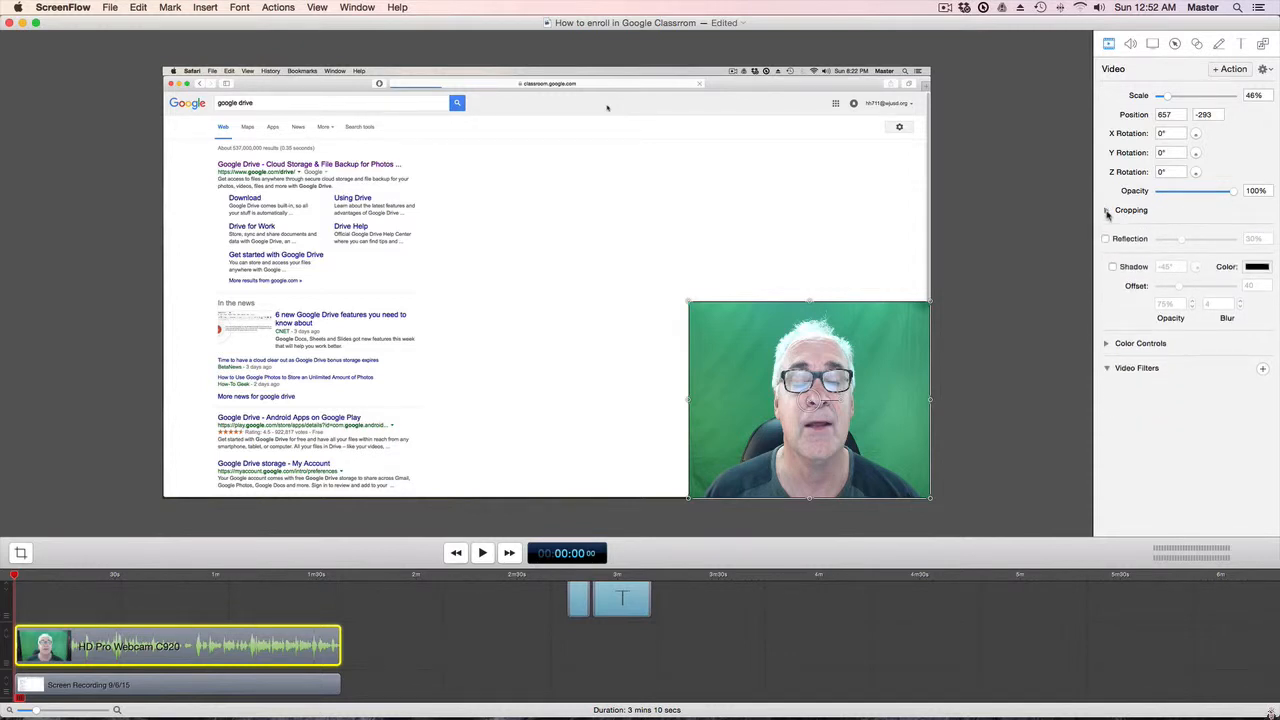
left_click_drag(688, 302, 668, 284)
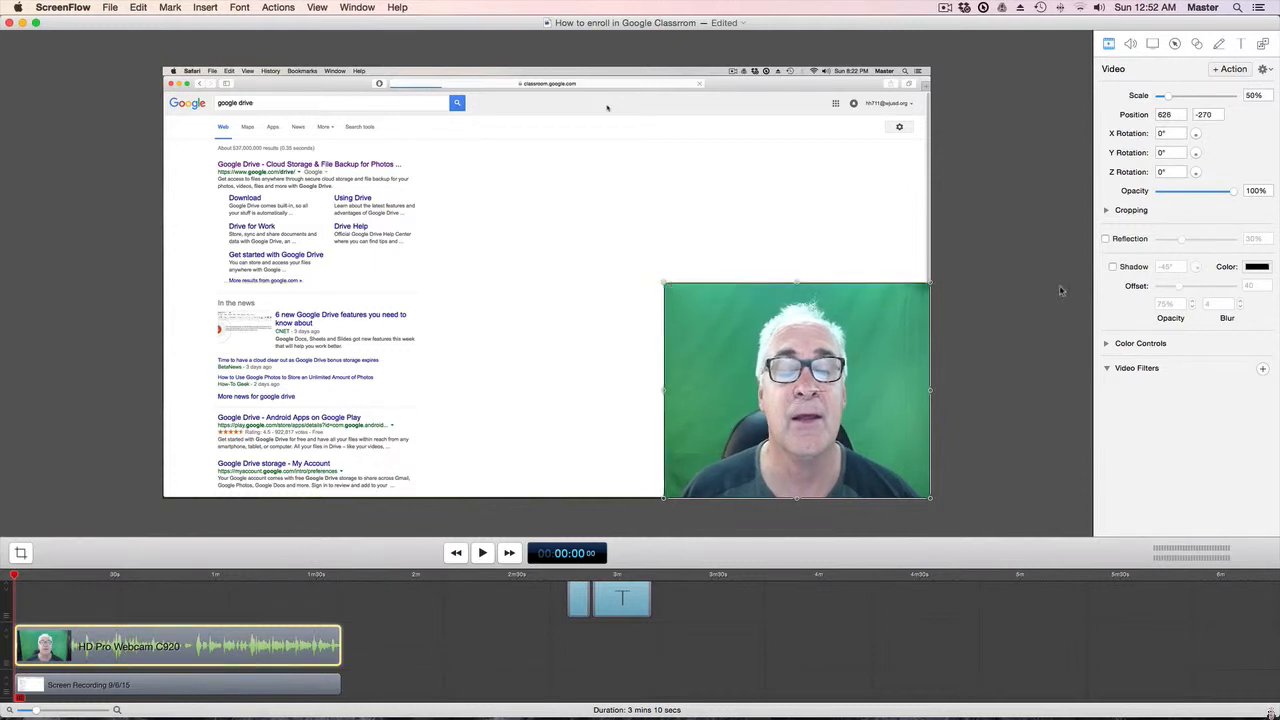
left_click(1029, 289)
left_click(755, 375)
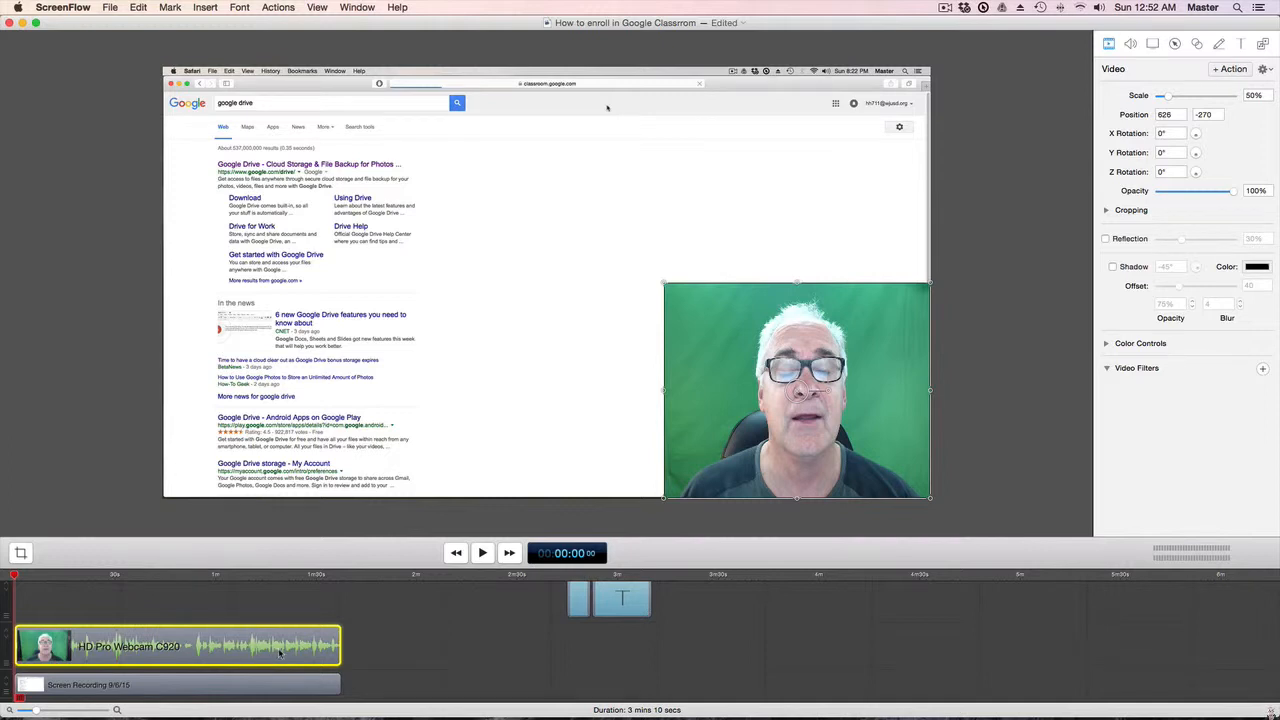
key("Delete")
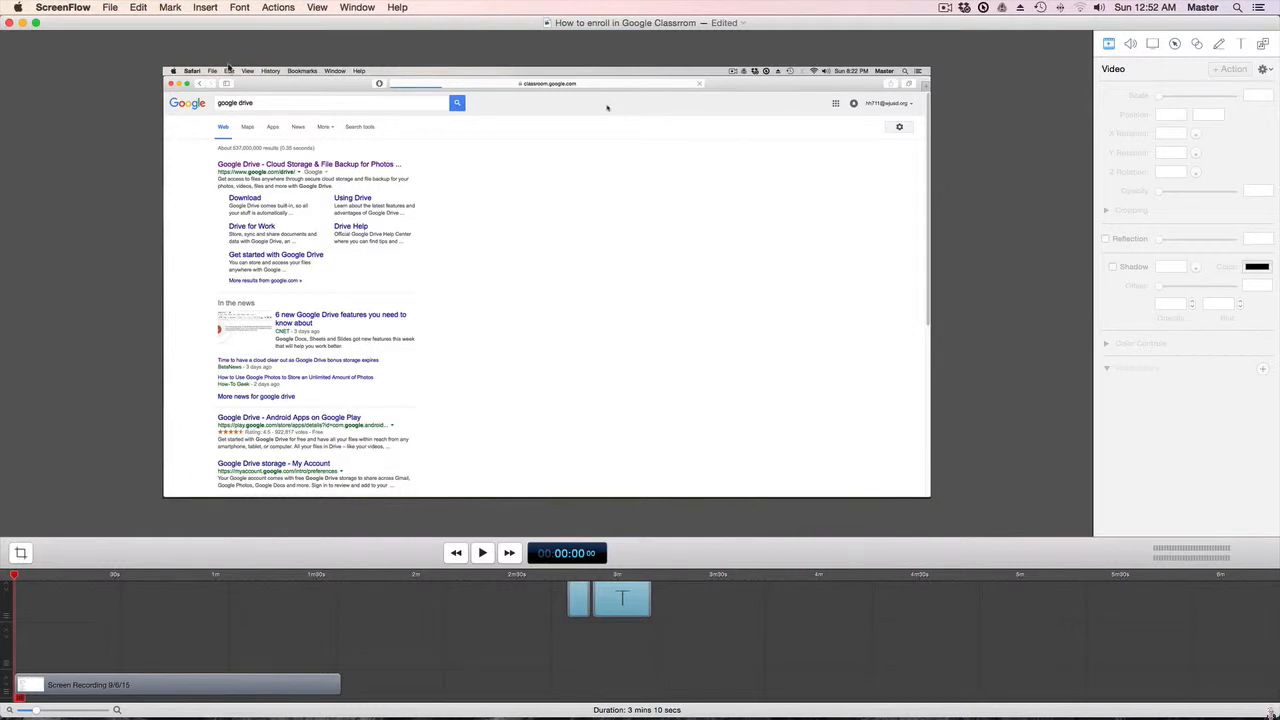
left_click(138, 7)
left_click(148, 23)
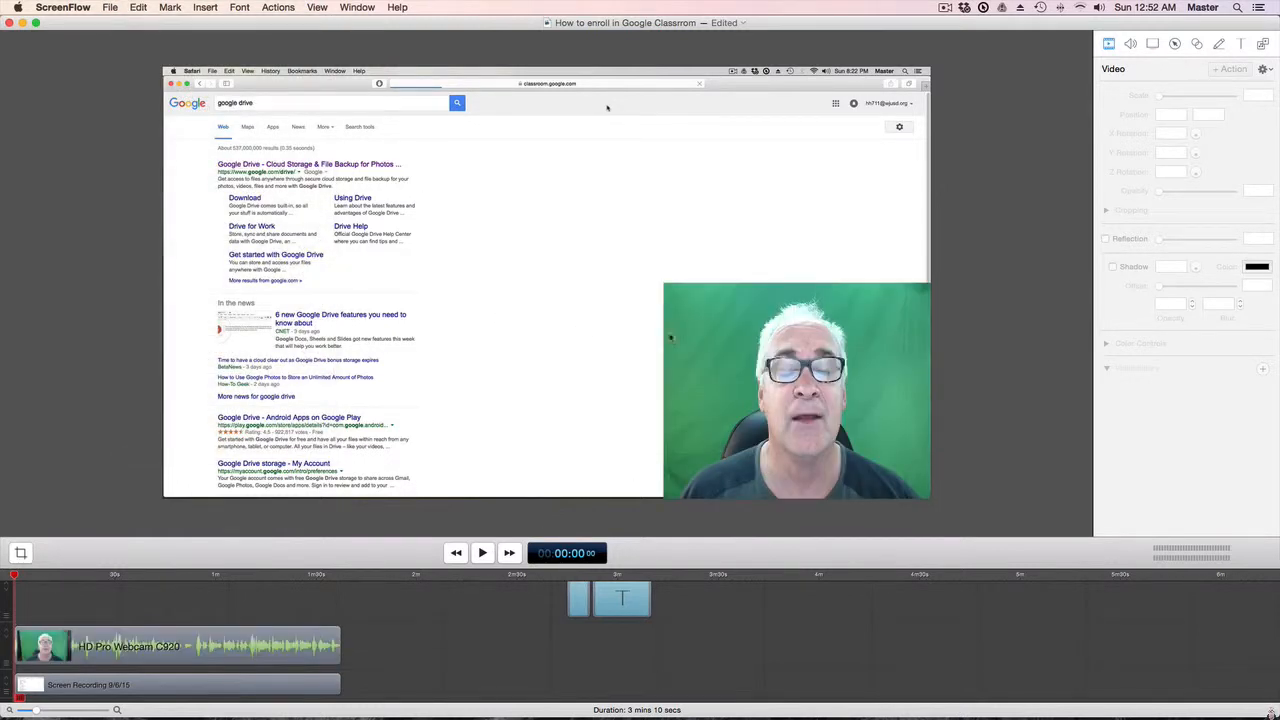
Reshape the webcam clip's picture to a wider frame at 48% scale, positioned at 593, -280.
left_click(653, 307)
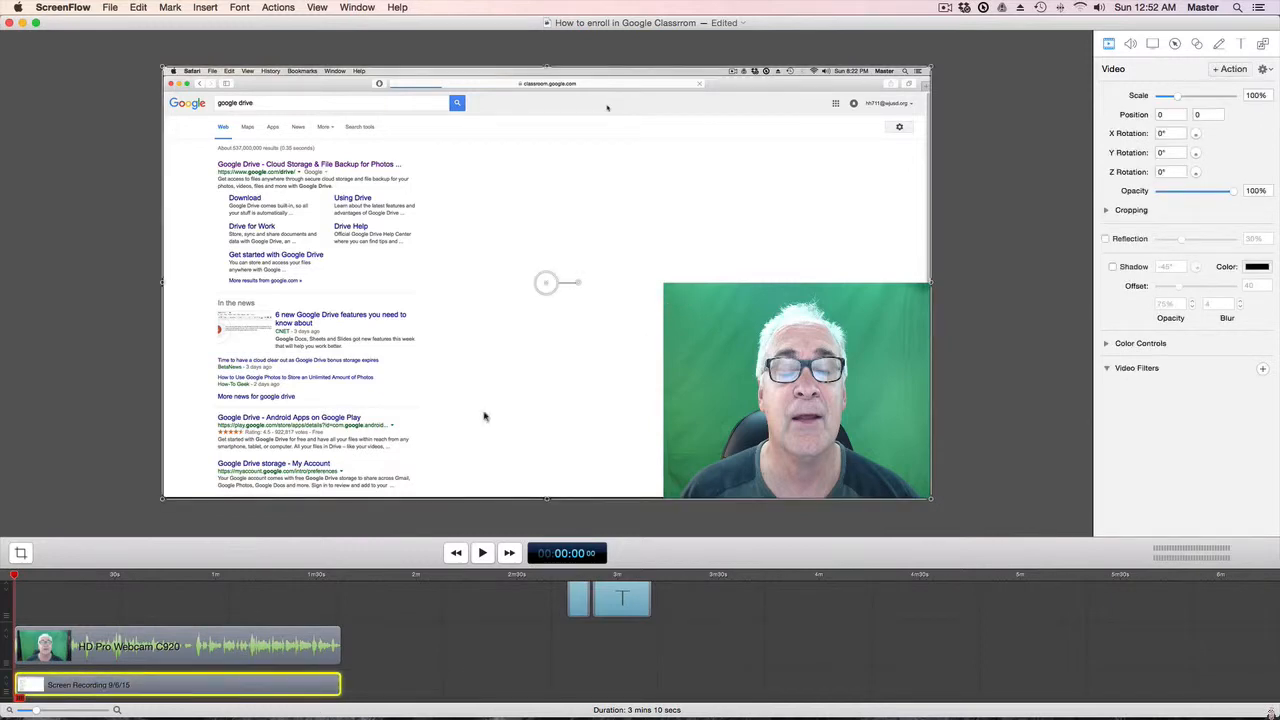
left_click(280, 656)
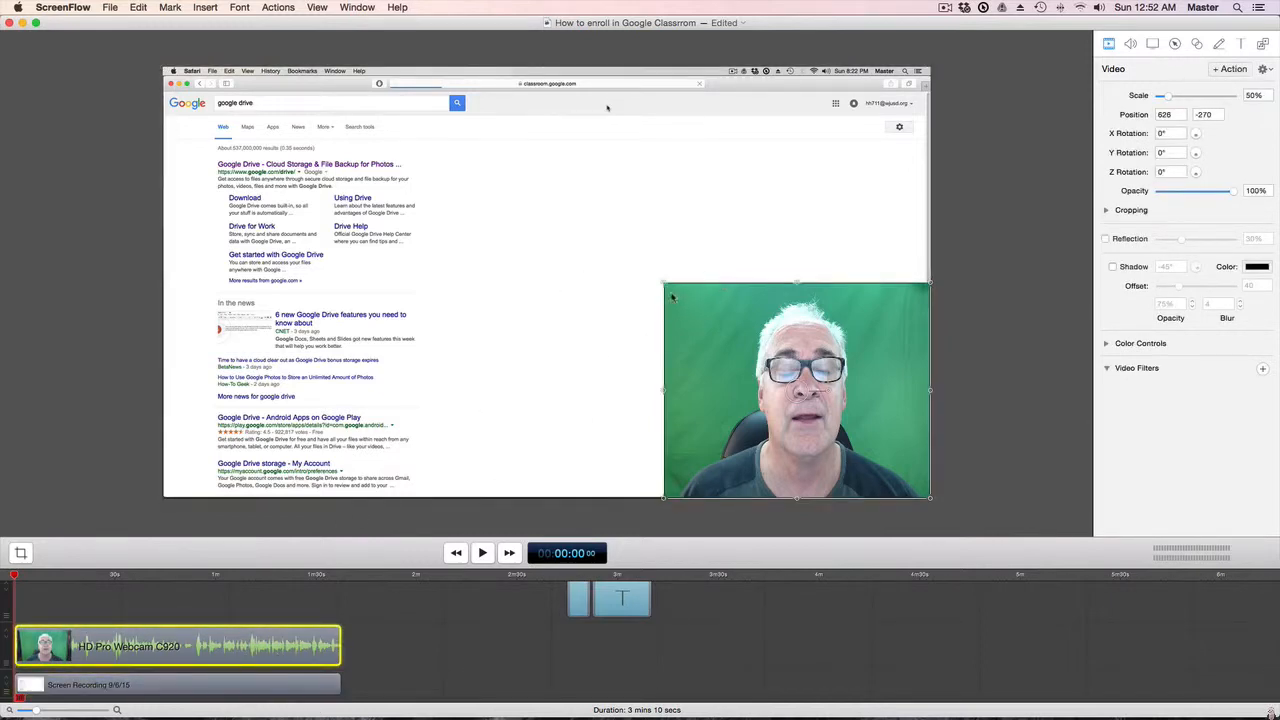
left_click_drag(668, 288, 641, 294)
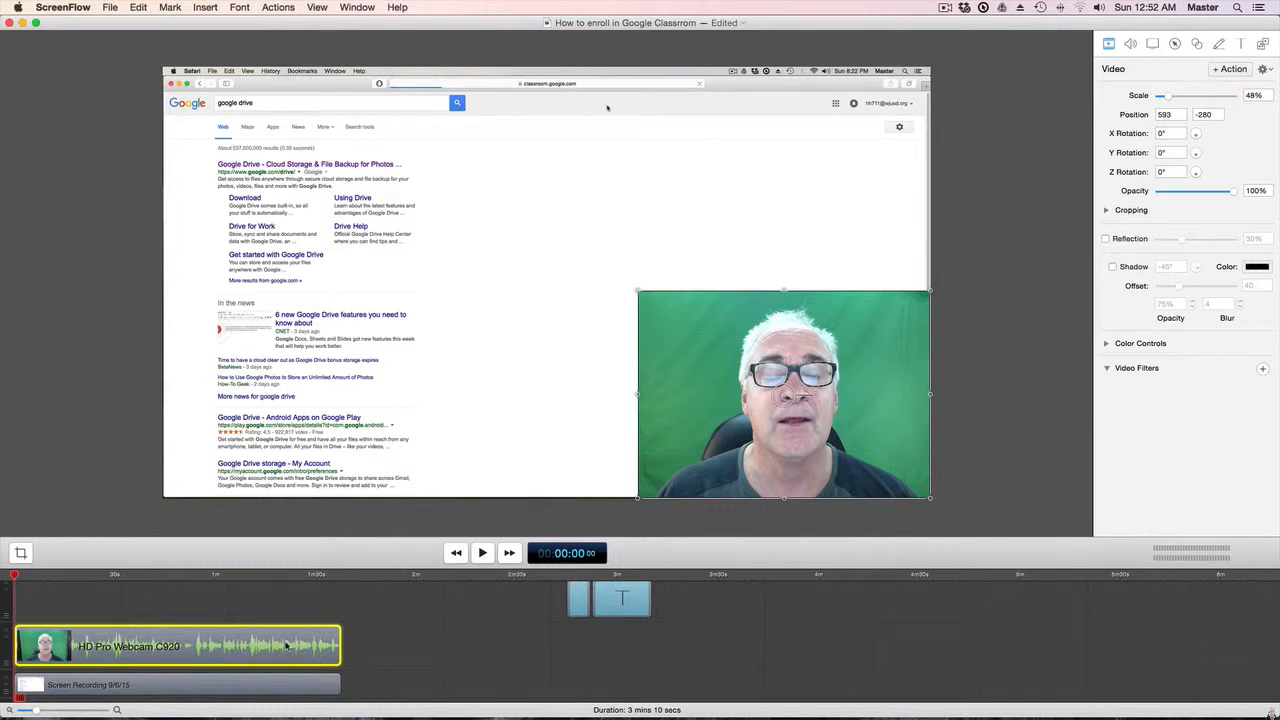
Add a Chroma Key video filter to the webcam clip to remove its green background.
left_click(1262, 369)
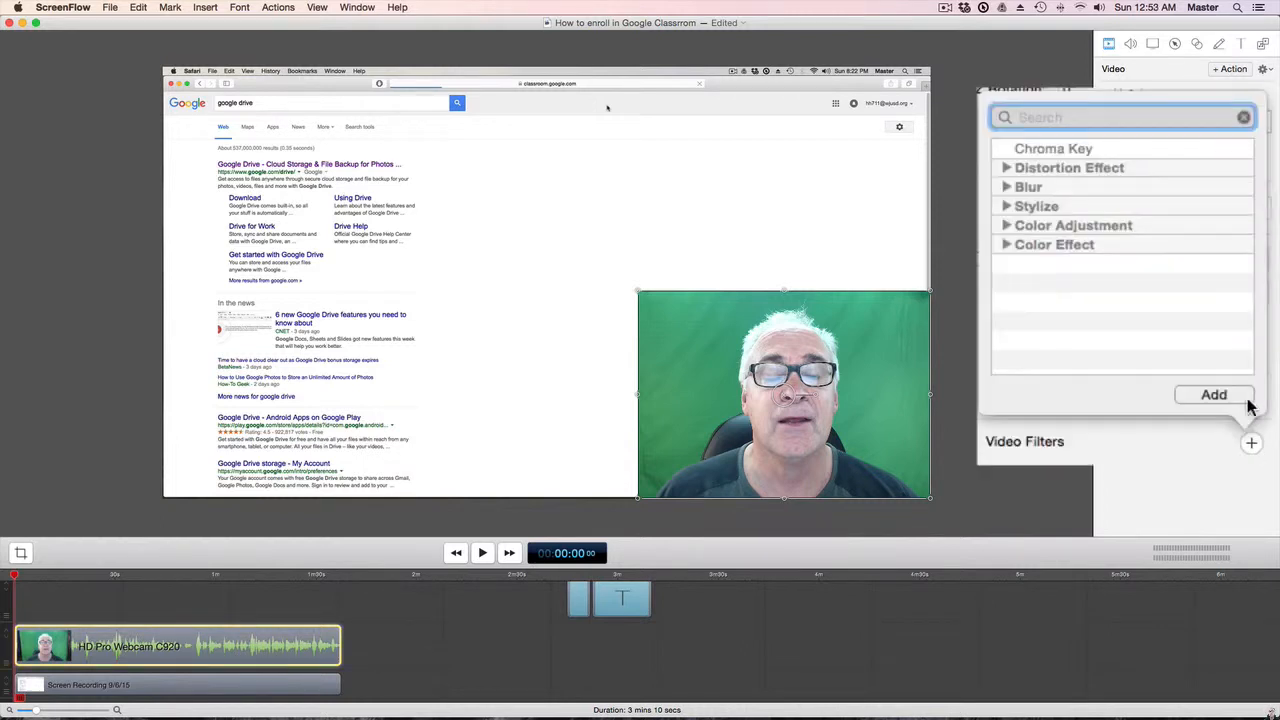
left_click(1078, 150)
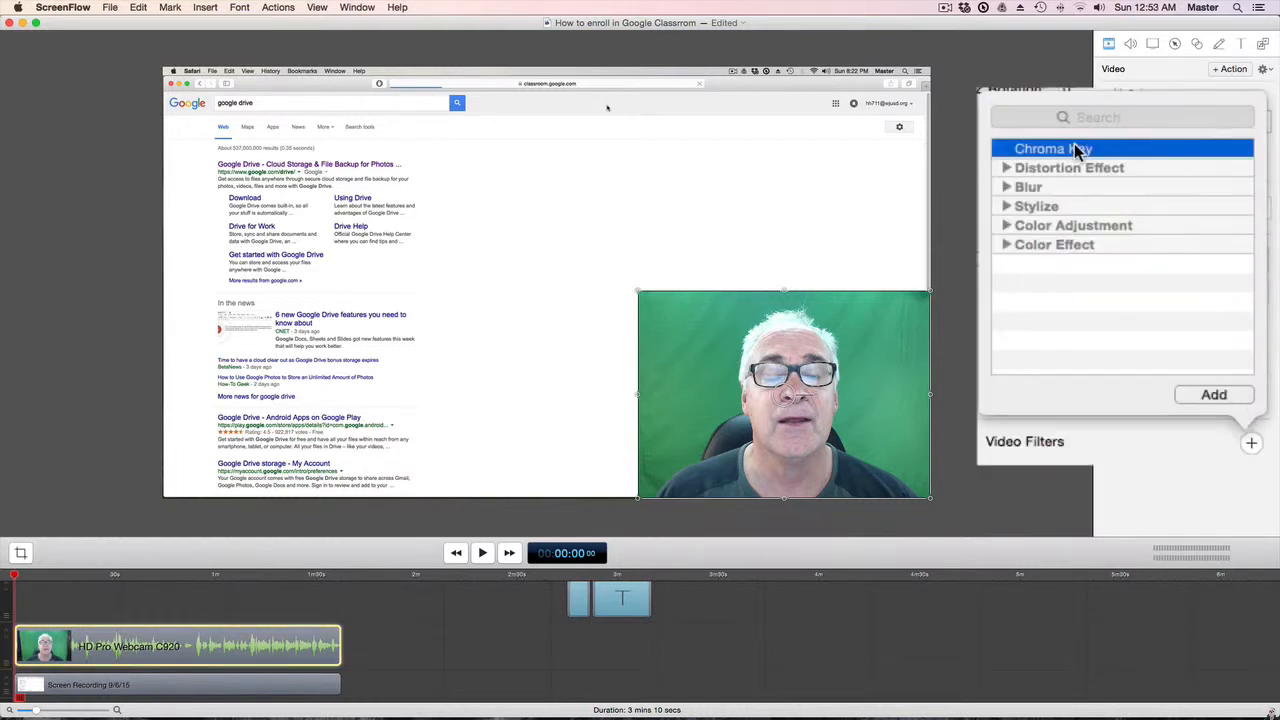
left_click(1212, 393)
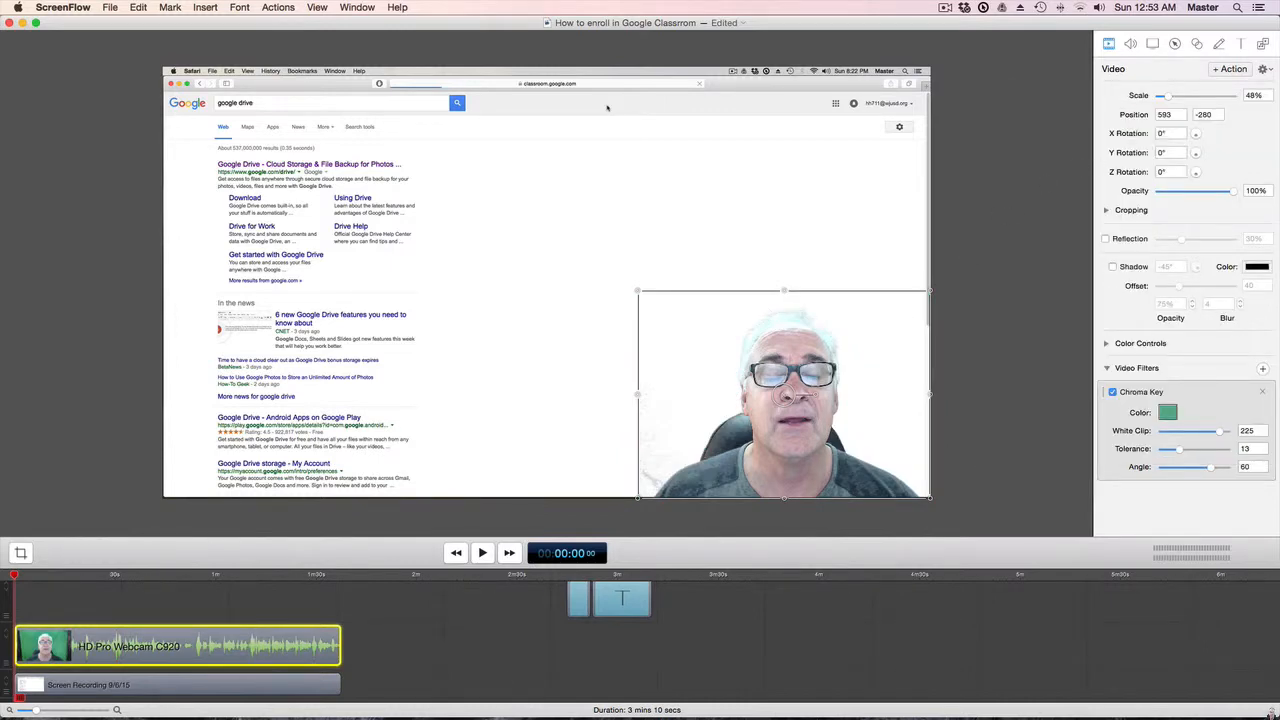
Play the project from the start with the keyed webcam clip and pause at about 5 seconds.
left_click(209, 686)
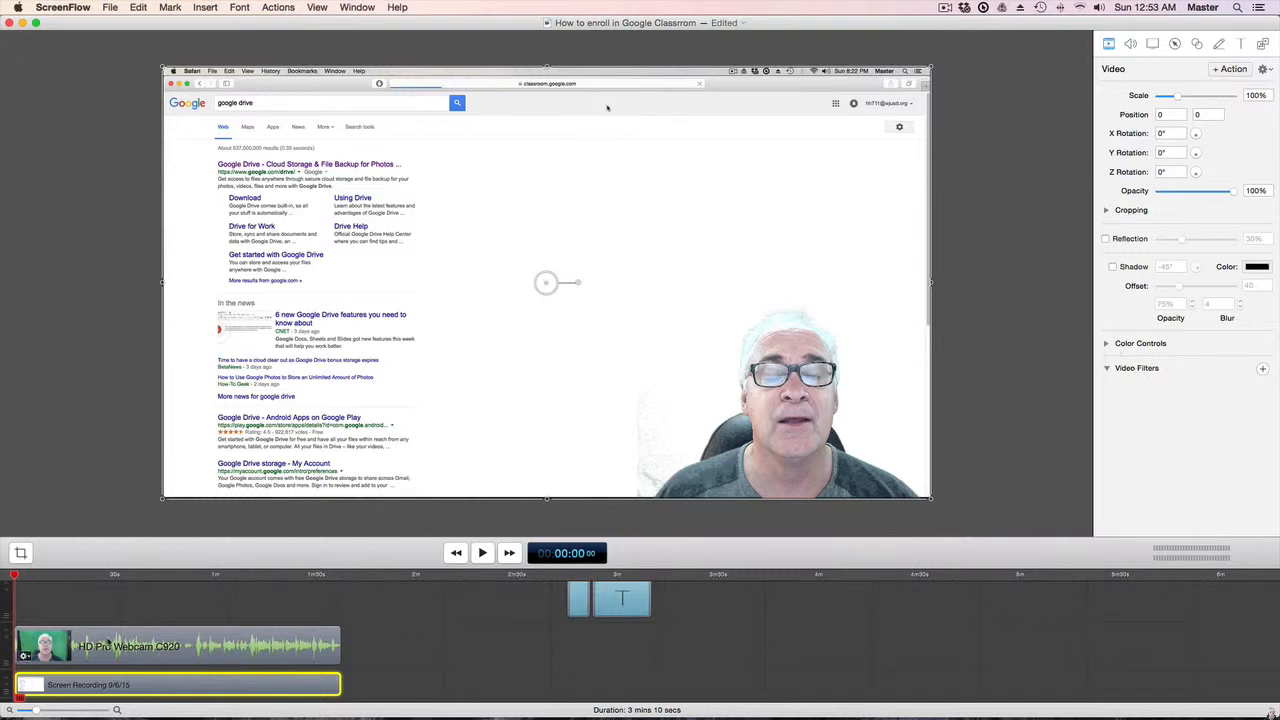
mouse_move(14, 575)
left_mouse_down()
mouse_move(45, 575)
mouse_move(14, 575)
left_mouse_up()
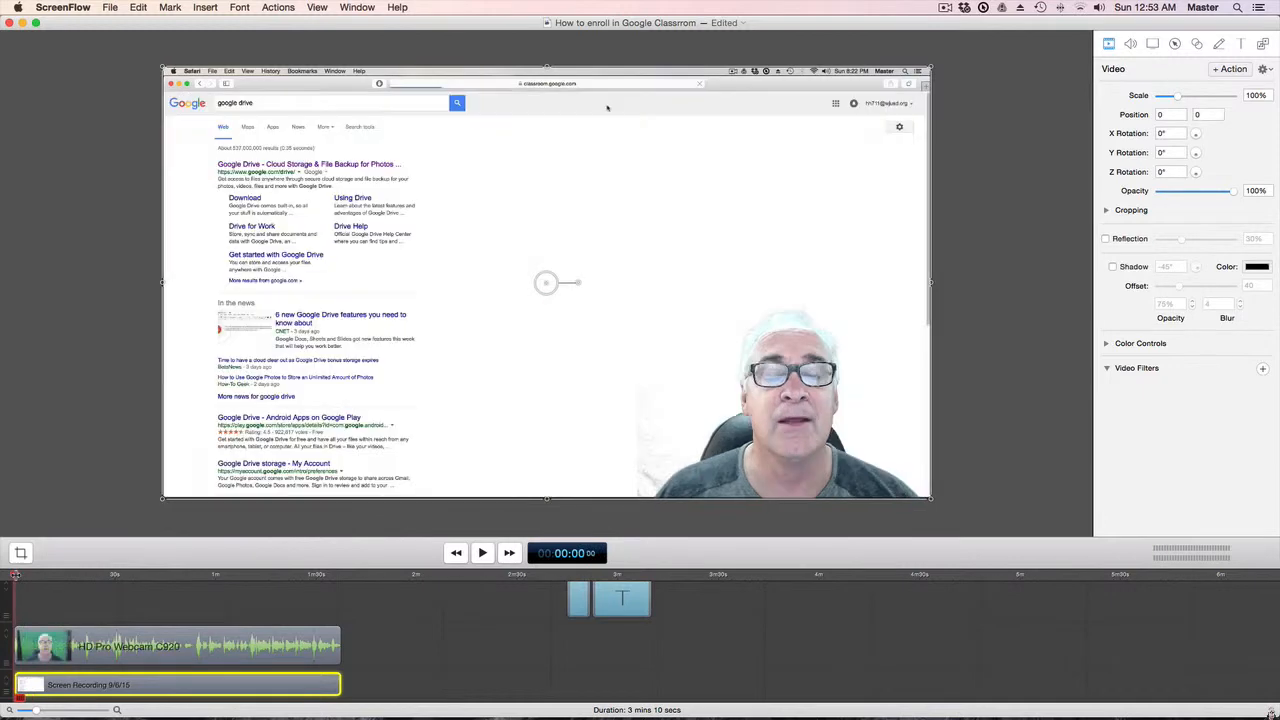
left_click(151, 655)
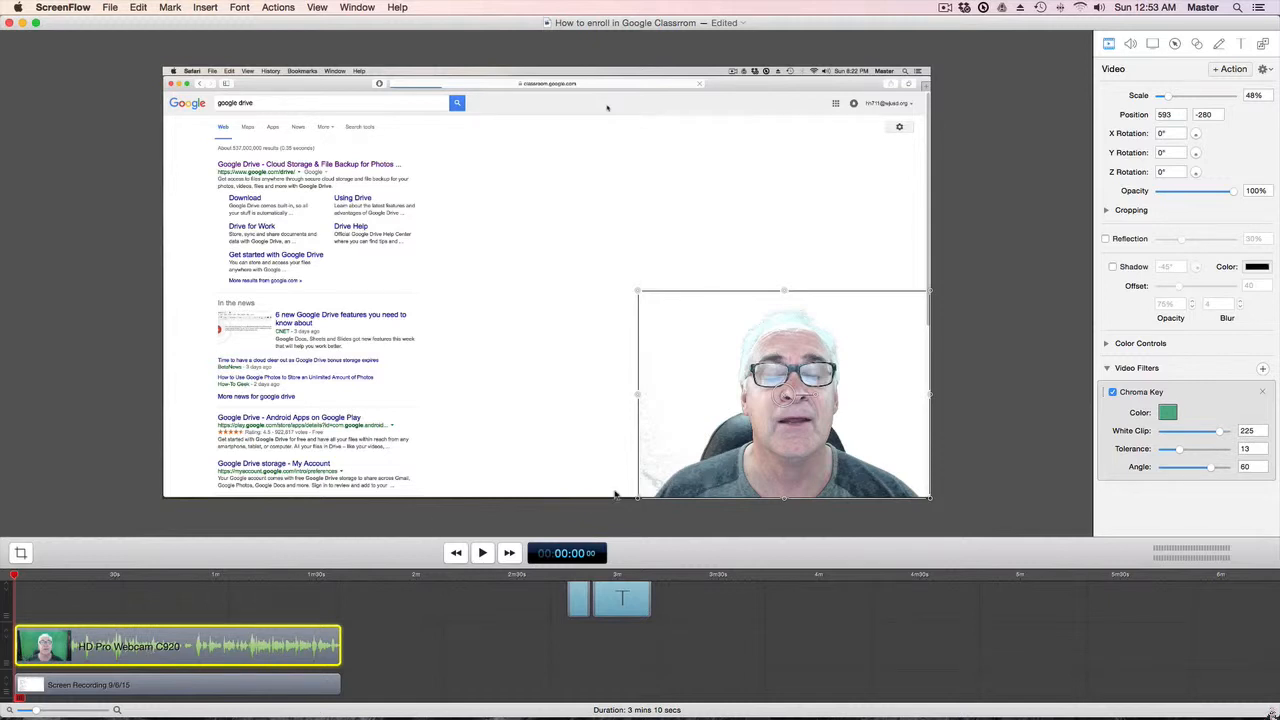
left_click(483, 554)
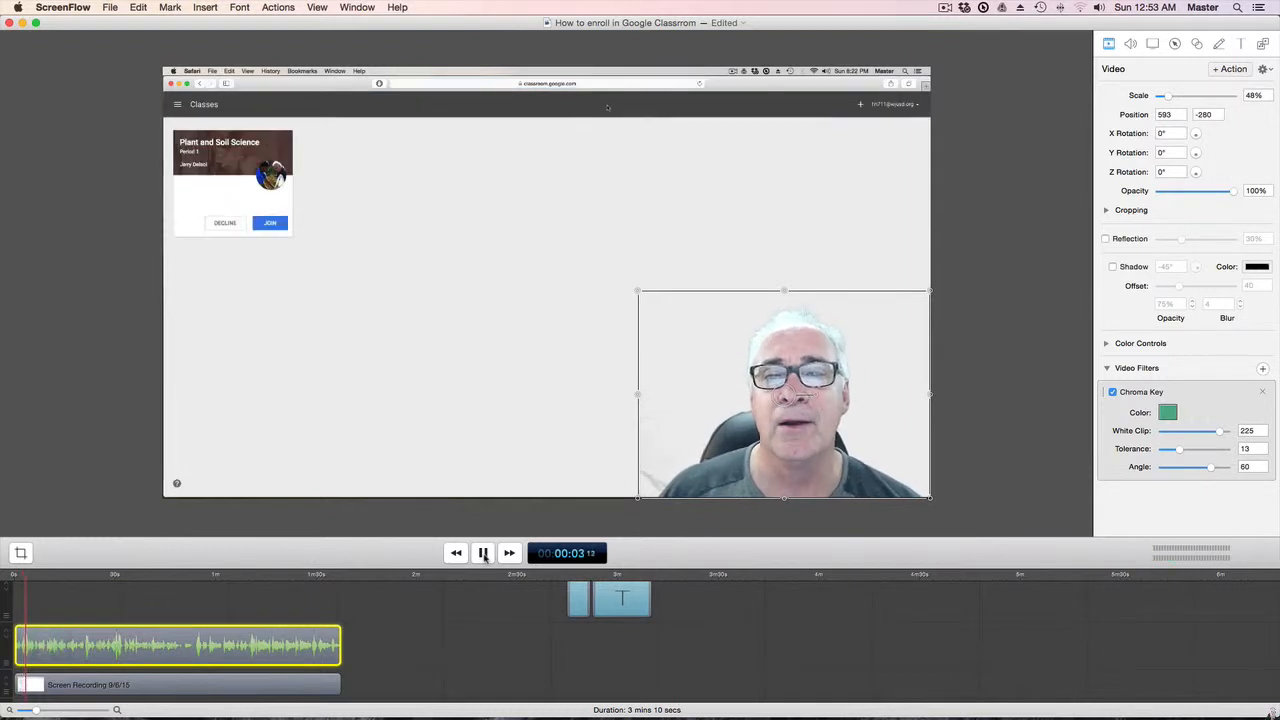
left_click(483, 554)
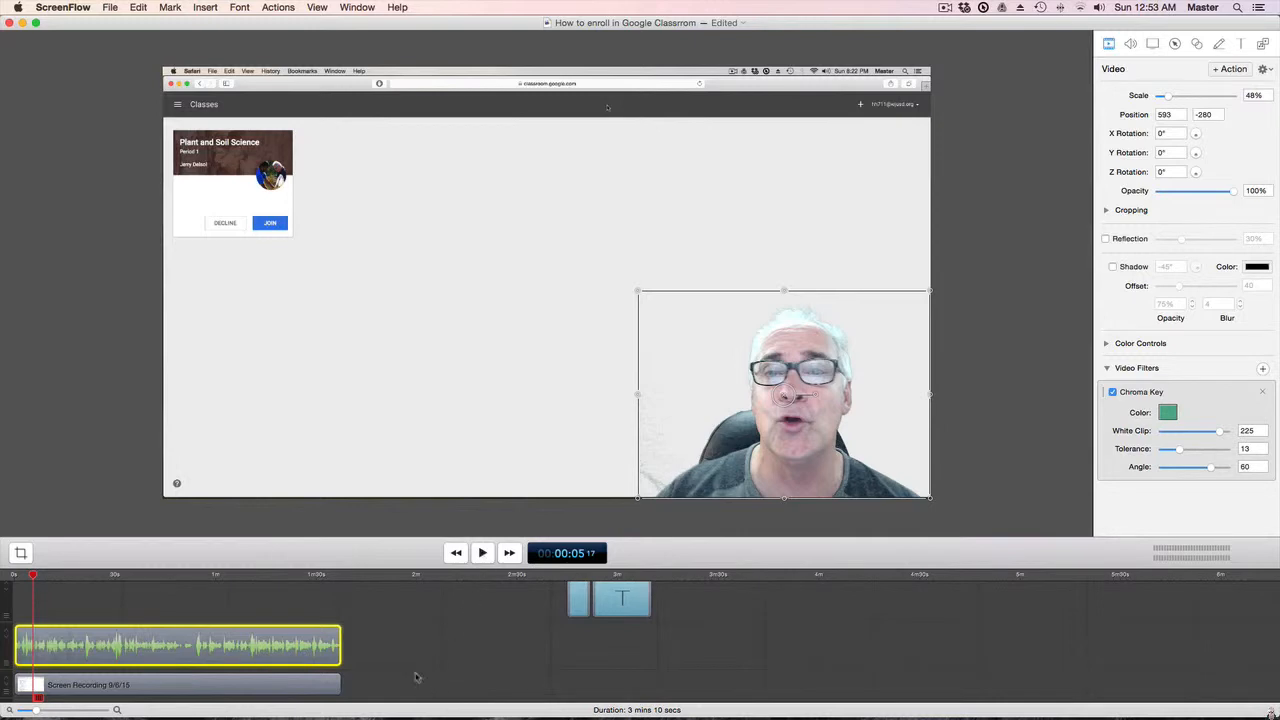
Add a text box at the playhead and widen it to about three times its original width.
left_click(1240, 44)
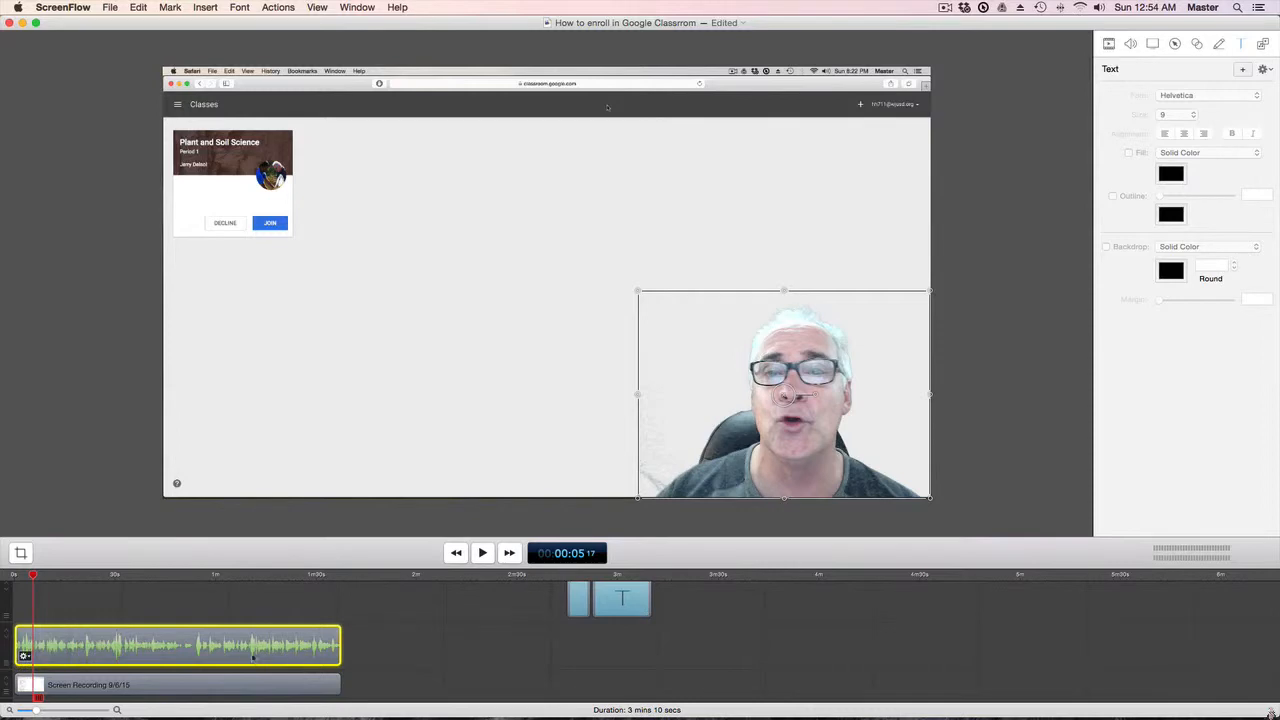
left_click(208, 688)
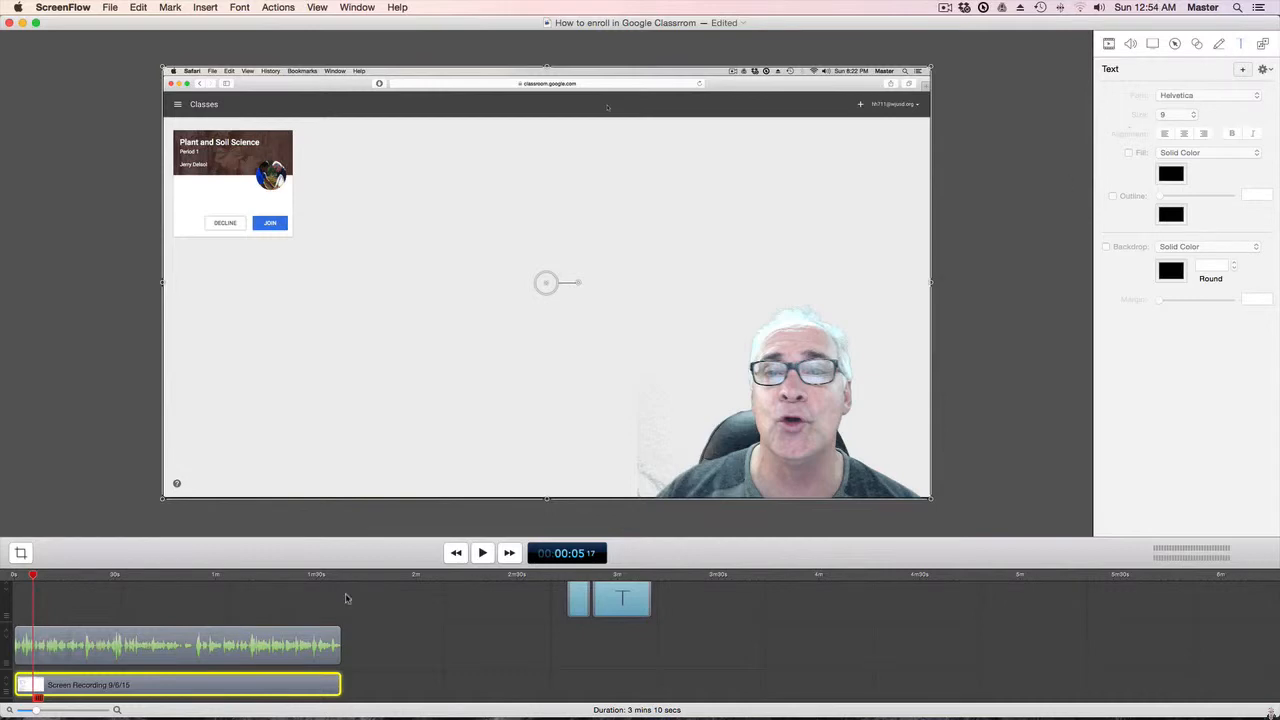
left_click(300, 642)
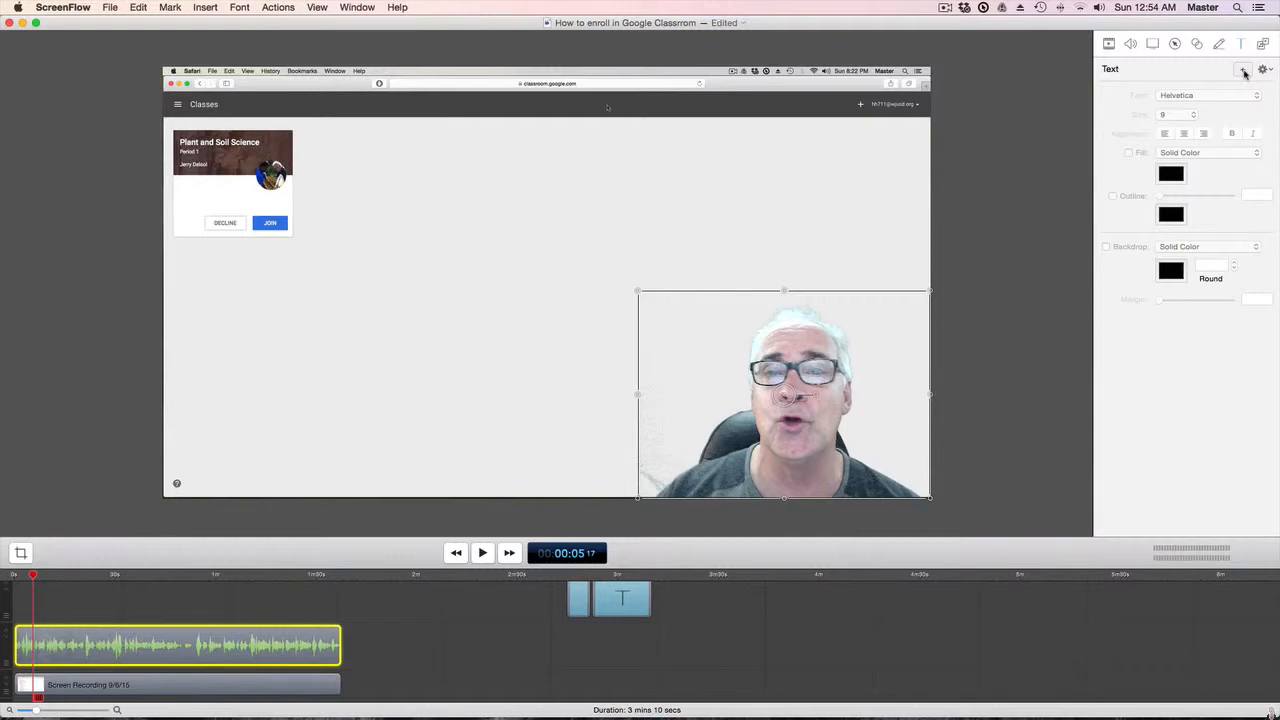
left_click(1244, 71)
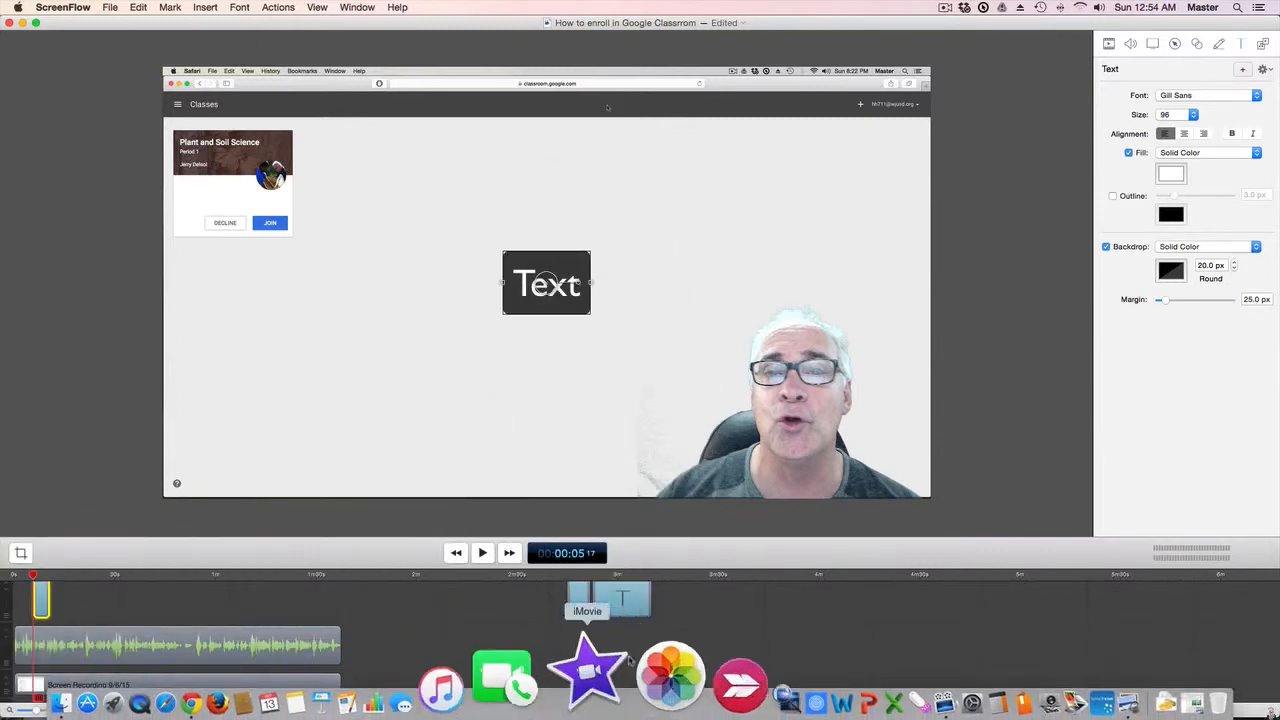
left_click_drag(591, 283, 772, 282)
Replace the placeholder in the text box with "2 Ways to Enroll".
double_click(587, 289)
left_click_drag(587, 289, 469, 288)
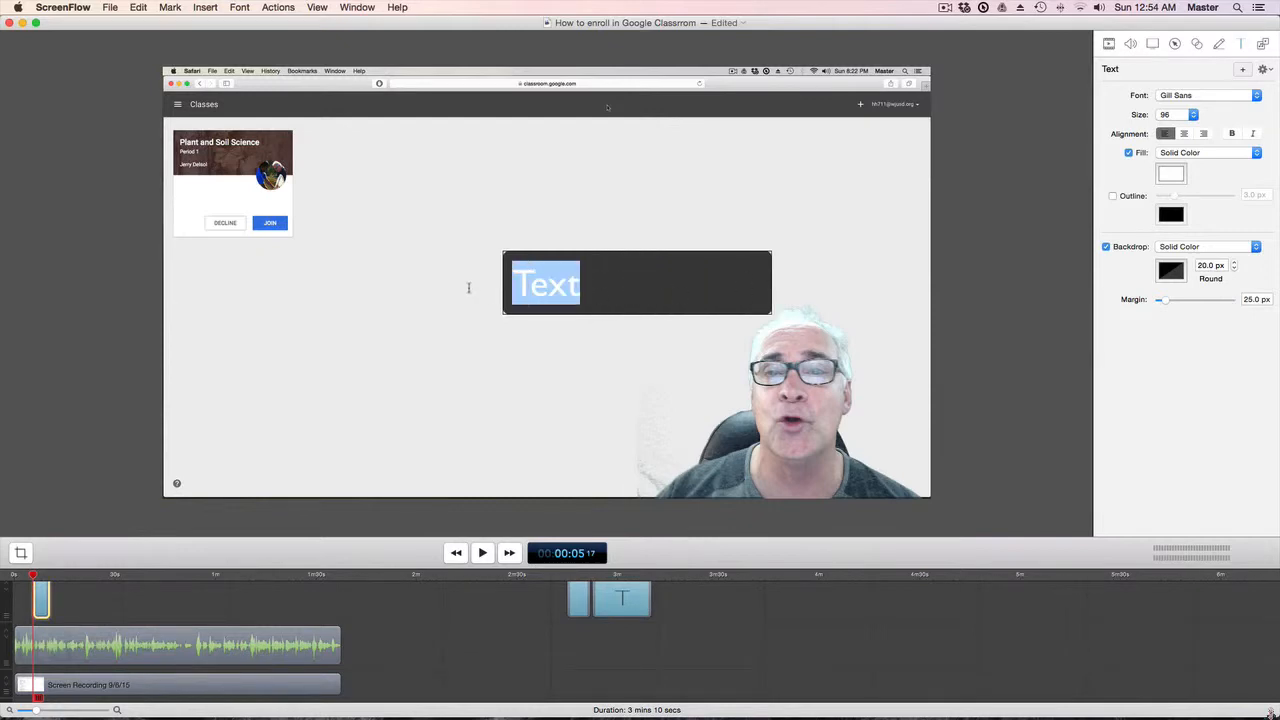
type("2")
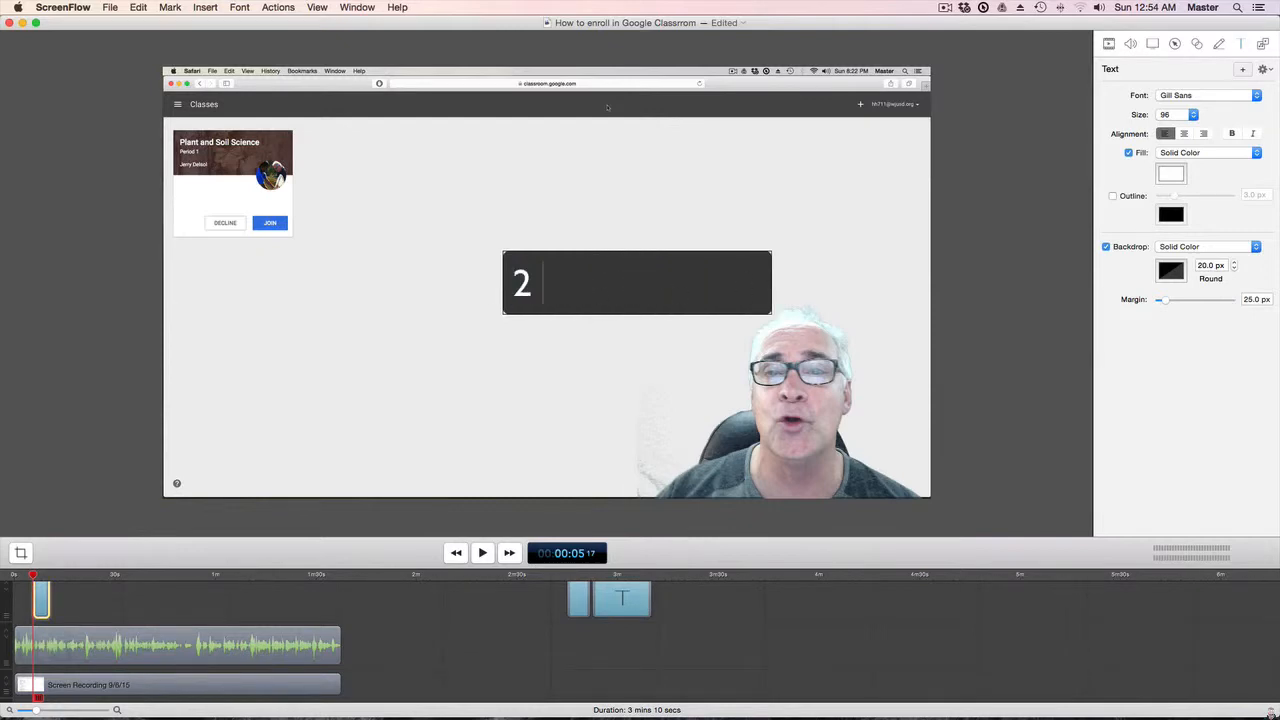
type(" Ways t")
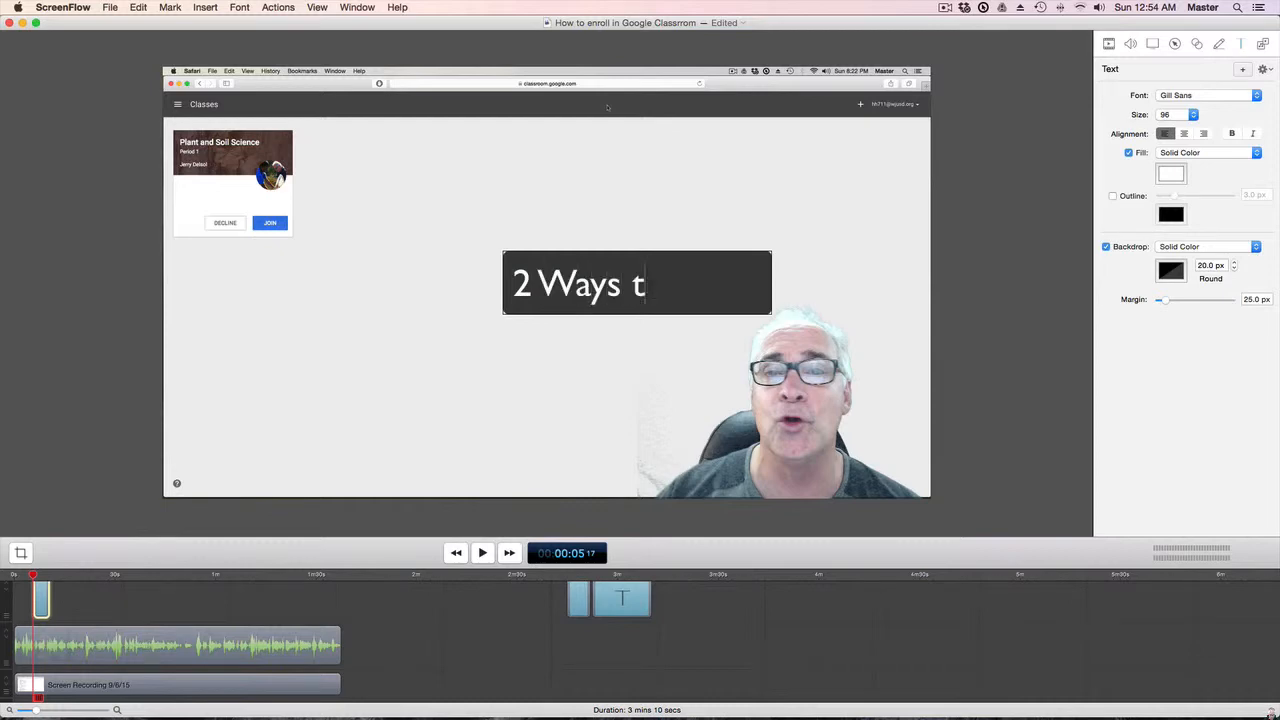
type("o Enro")
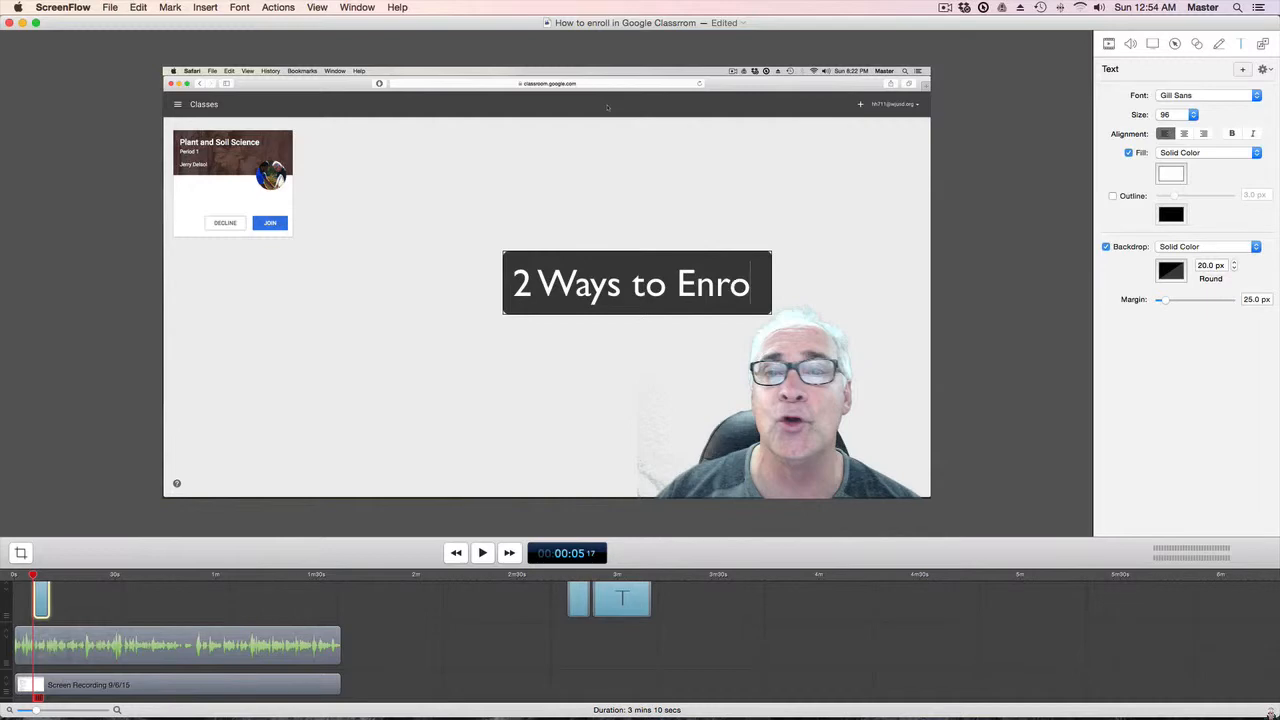
type("ll")
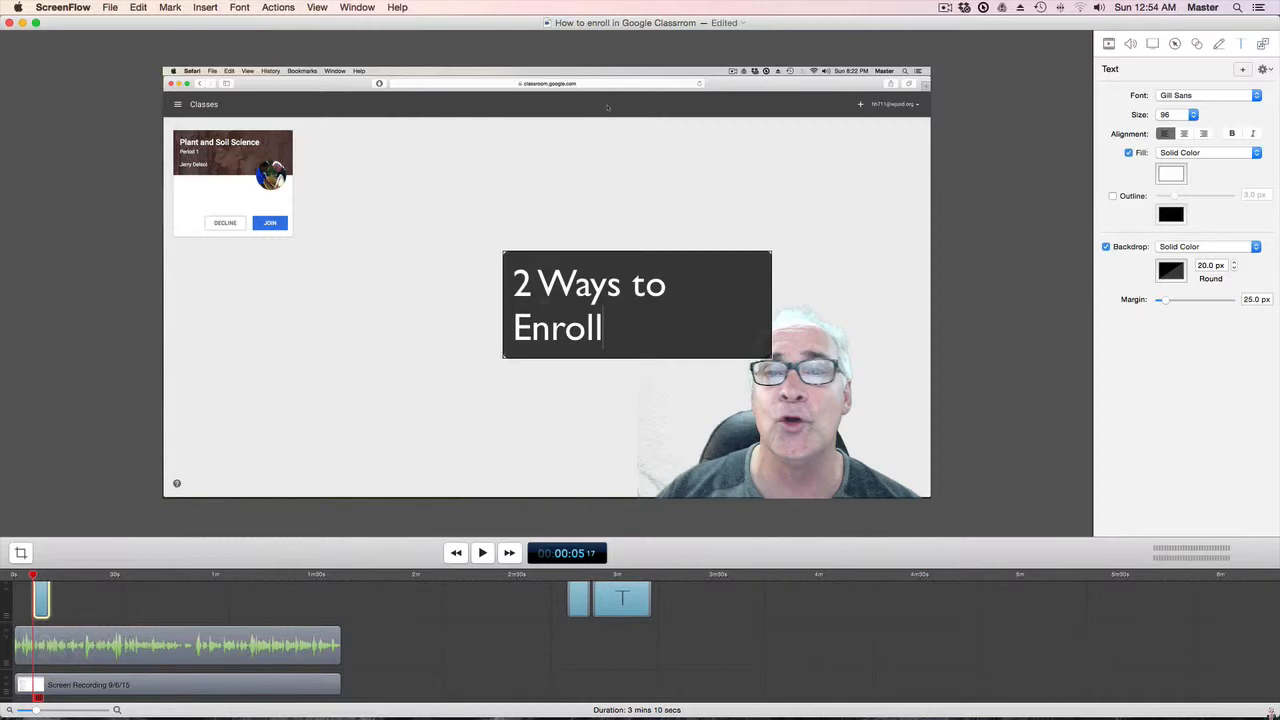
Widen the title box to fit "2 Ways to Enroll" on one line, center its text, and move it above the middle of the canvas.
left_click(669, 287)
left_click(42, 600)
left_click_drag(773, 307, 848, 306)
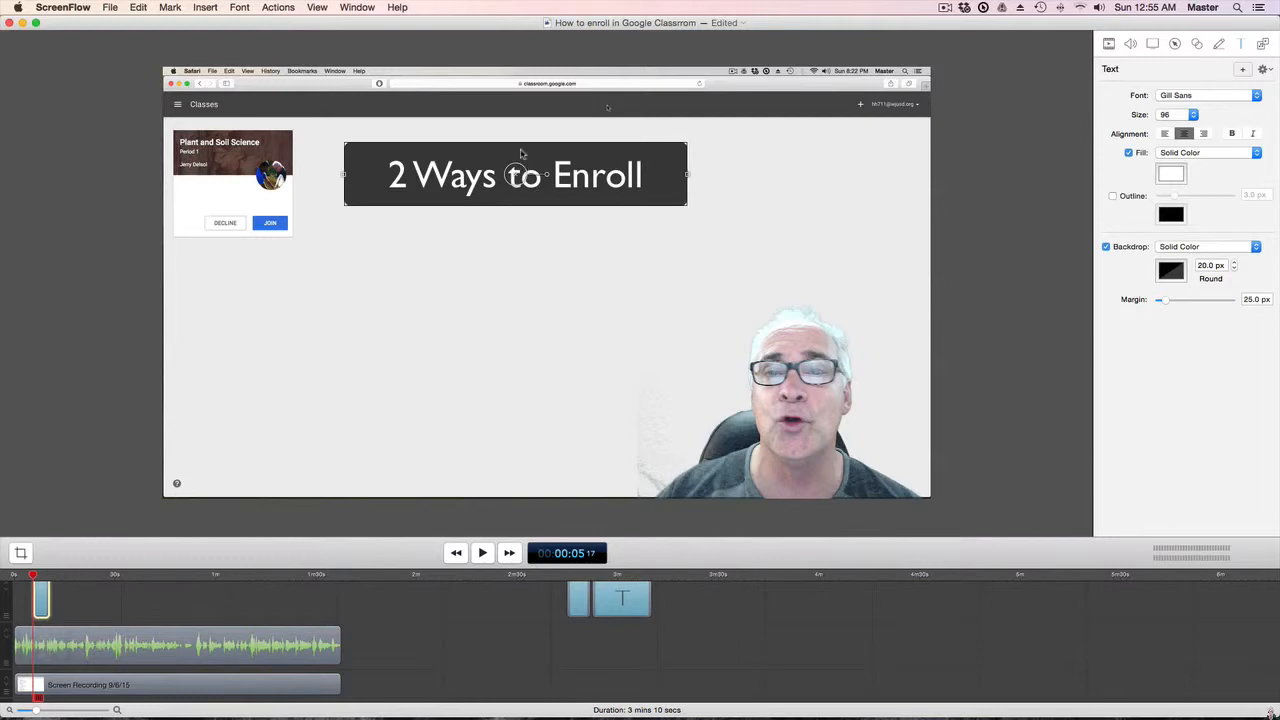
Extend the title clip on the timeline to about three times its length, ending at about 20 seconds.
double_click(652, 170)
left_click(44, 593)
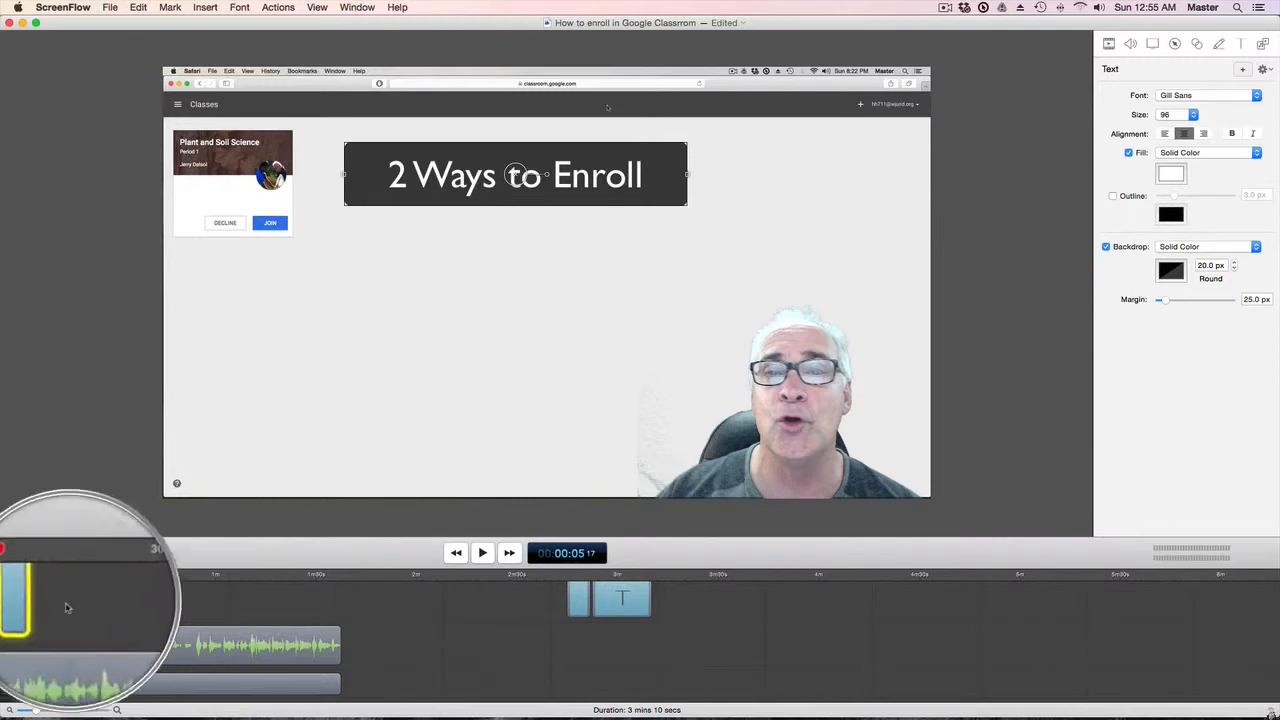
left_click_drag(47, 592, 86, 594)
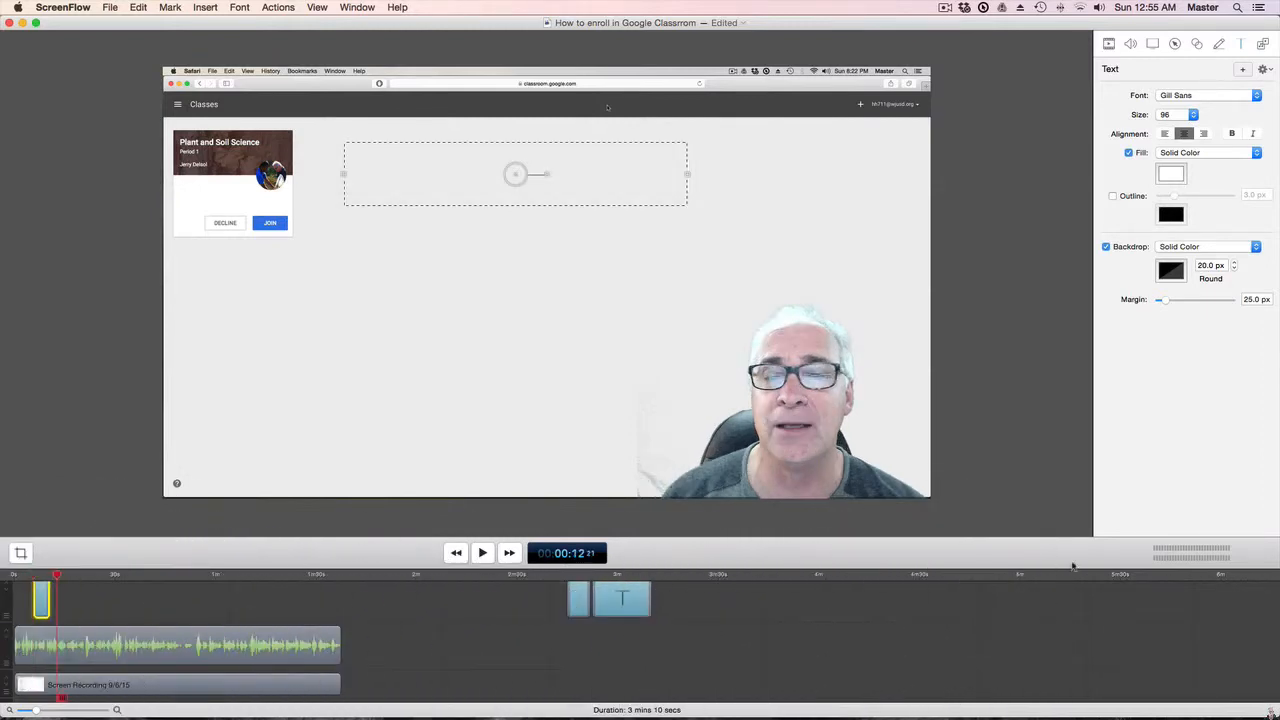
left_click_drag(46, 596, 84, 596)
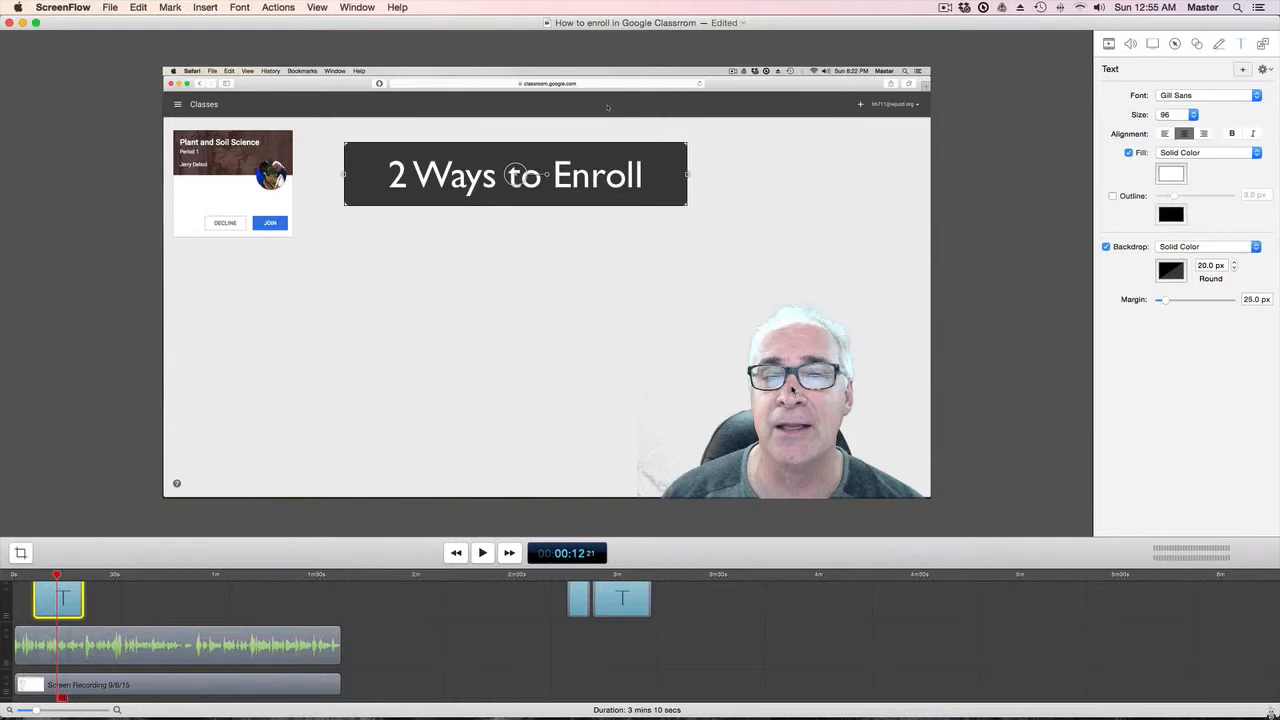
Resize the webcam clip slightly by its upper-left corner, keeping it in the canvas's lower-right corner.
left_click(641, 292)
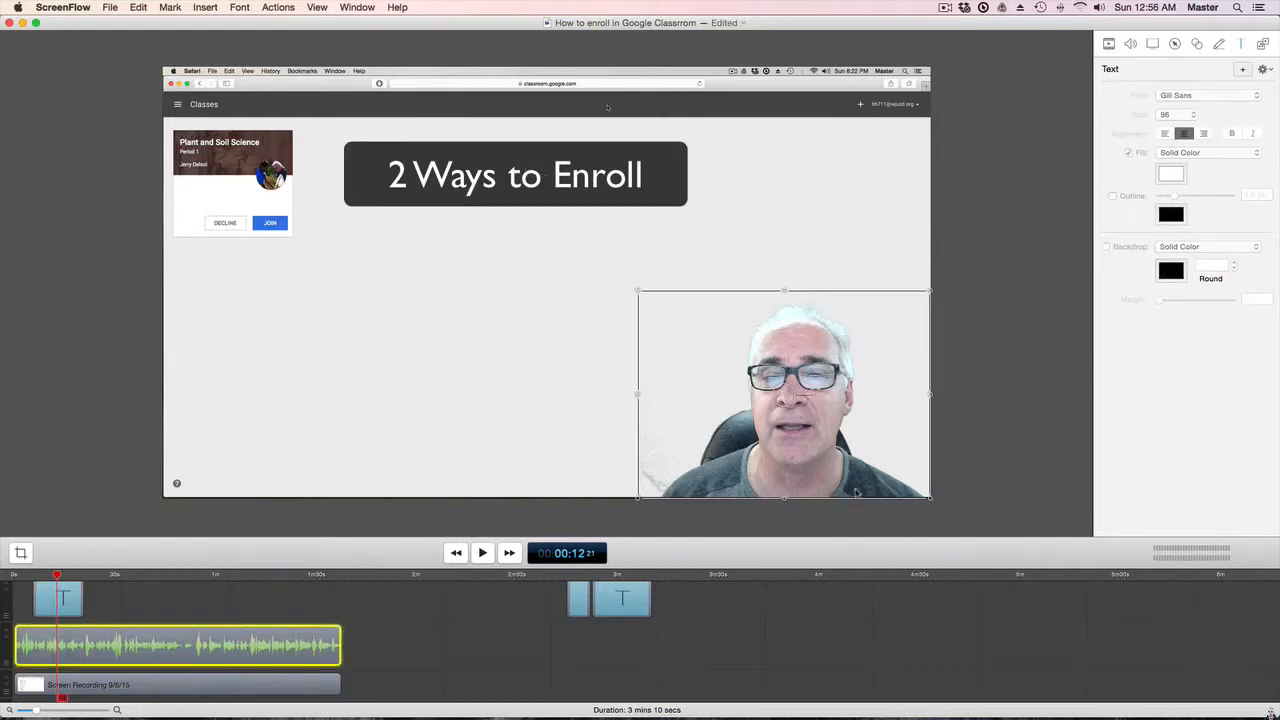
mouse_move(640, 292)
left_mouse_down()
mouse_move(914, 489)
mouse_move(641, 288)
left_mouse_up()
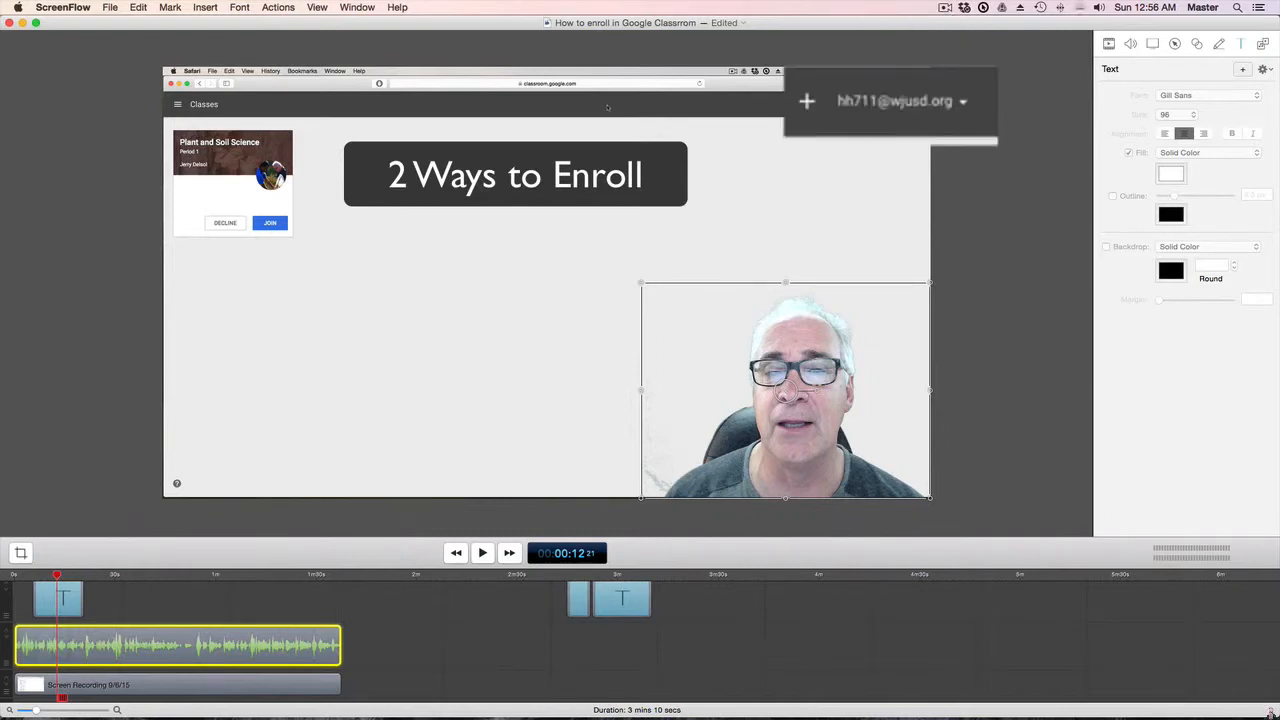
Add a callout action to the screen recording clip at about 12 seconds and set its opacity to 0.
left_click(267, 688)
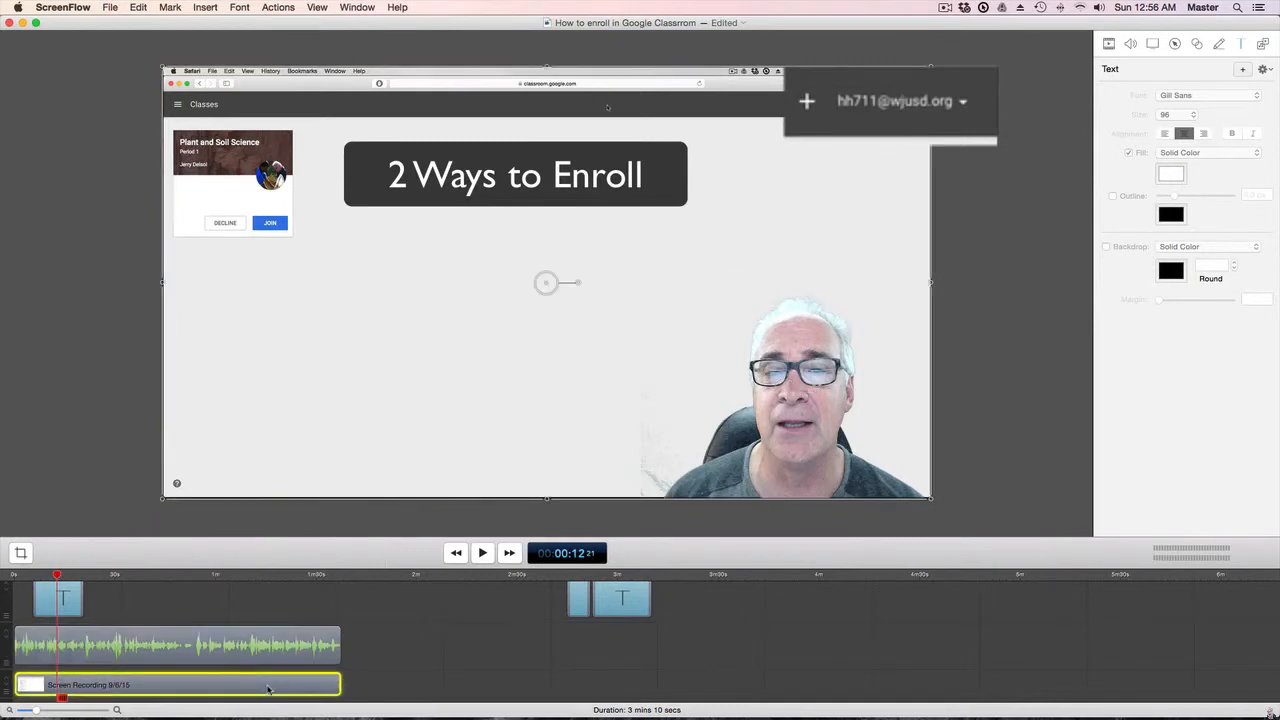
left_click(1175, 44)
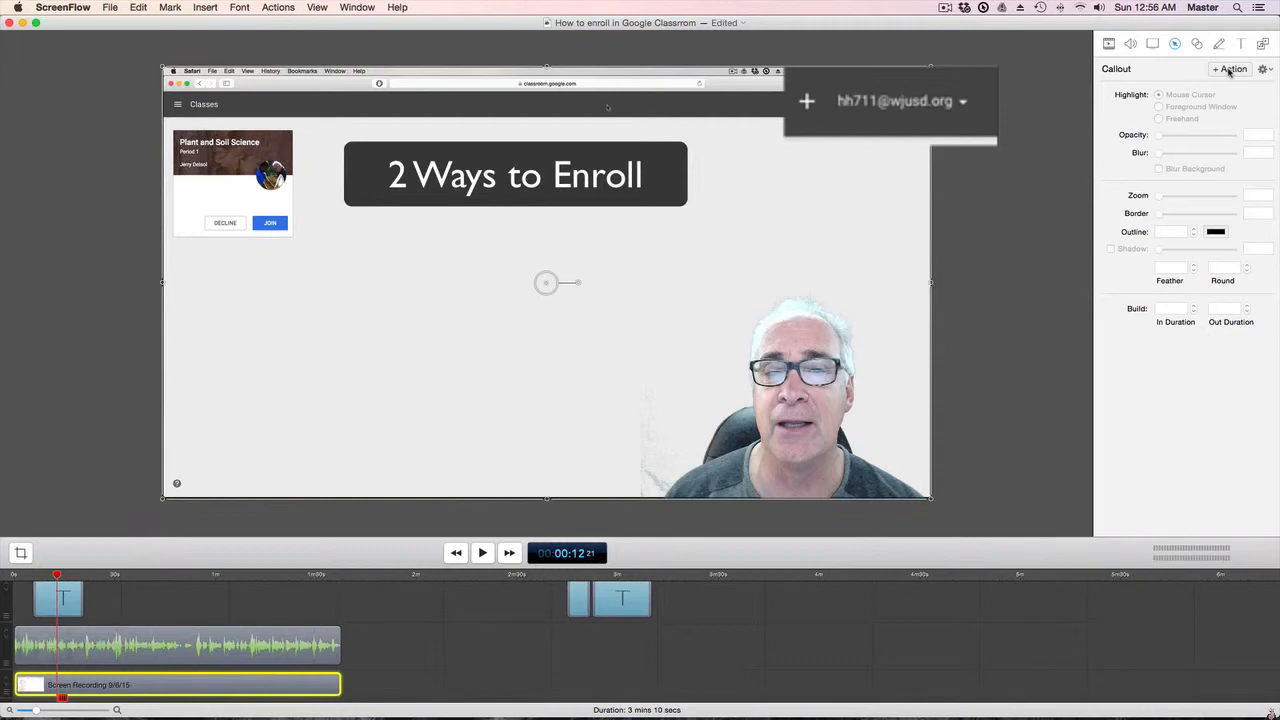
left_click(1230, 69)
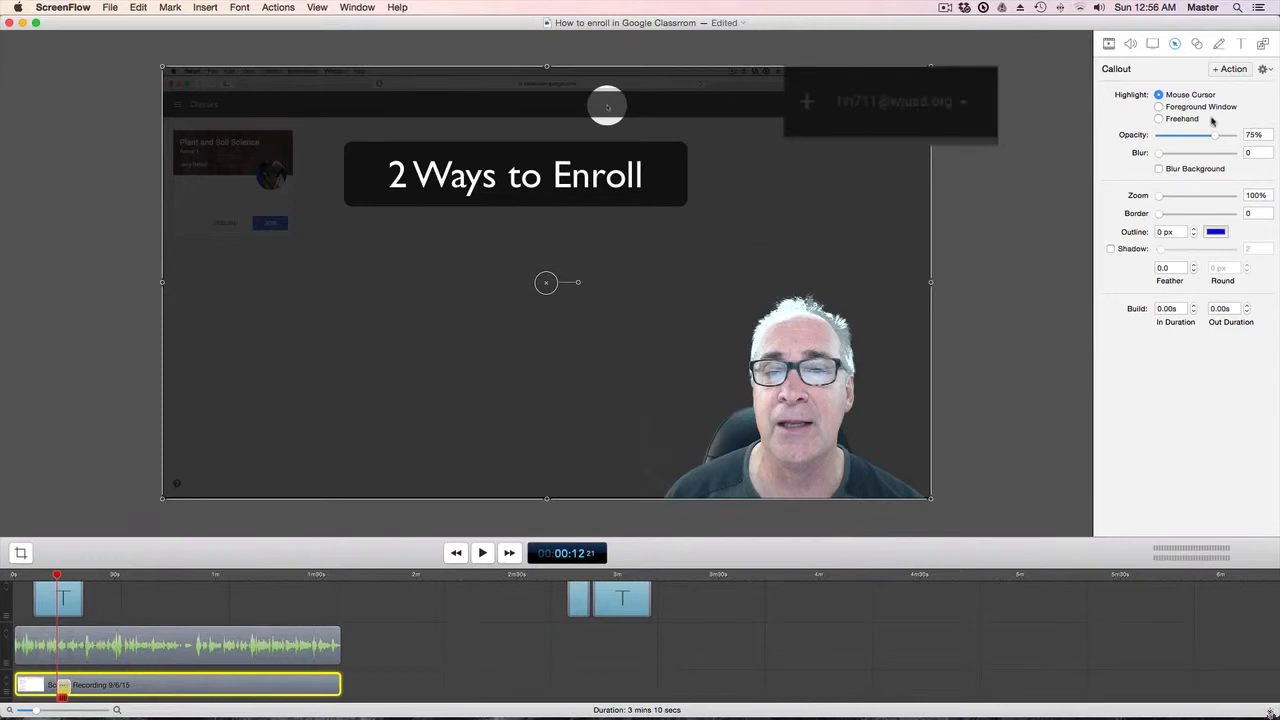
left_click_drag(1217, 137, 1157, 140)
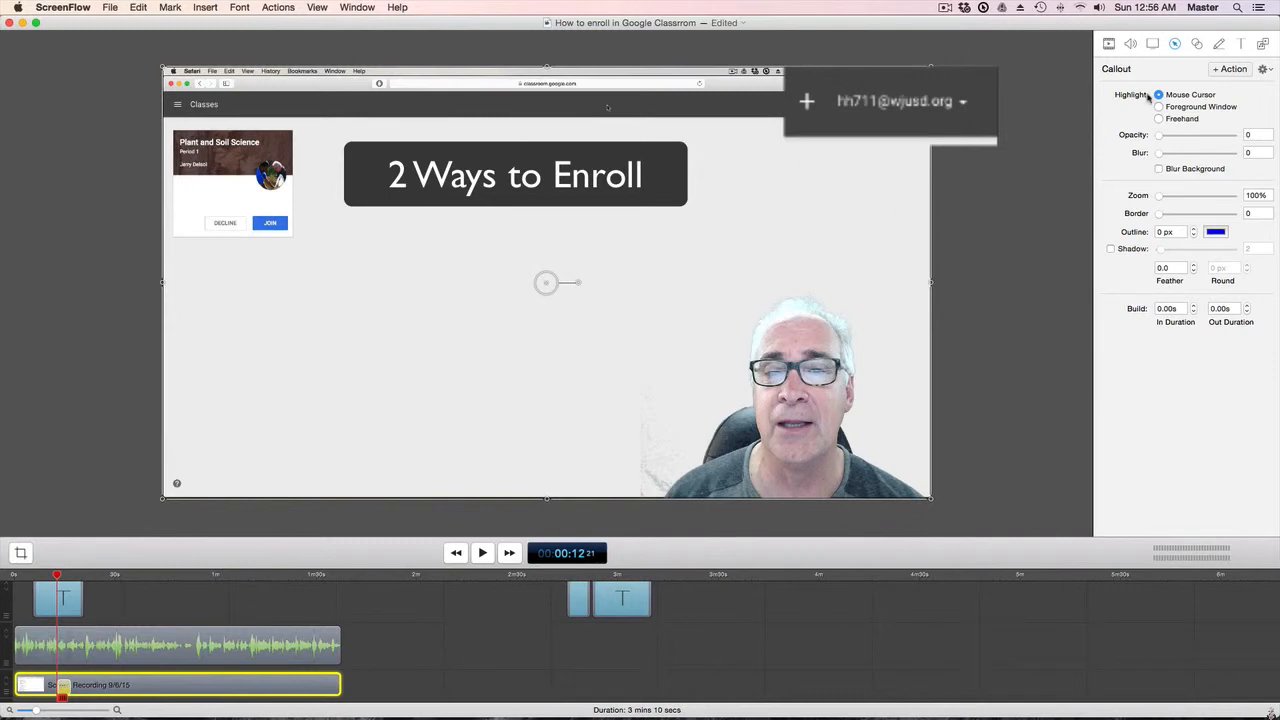
Switch the callout highlight to Freehand, outline the account e-mail in the screen recording with a rectangle, and apply a slight blur to it.
left_click(1159, 118)
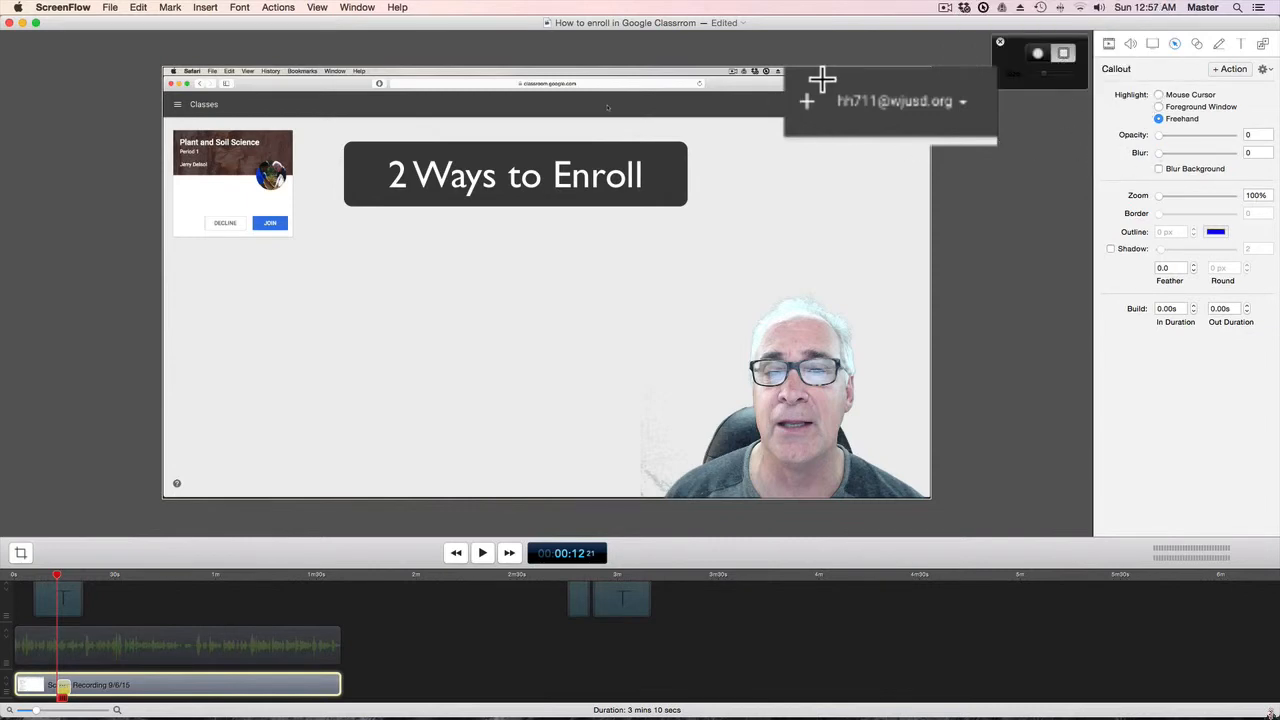
mouse_move(932, 82)
left_mouse_down()
mouse_move(966, 94)
mouse_move(981, 122)
left_mouse_up()
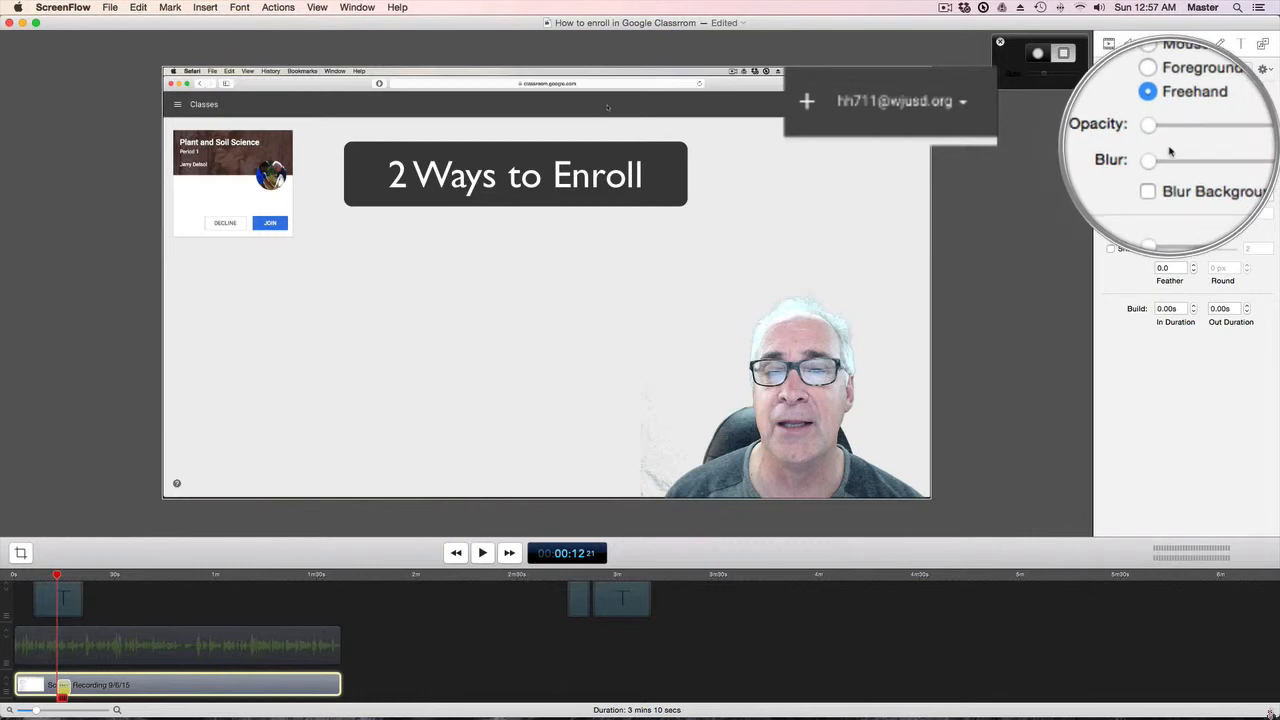
mouse_move(1160, 155)
left_mouse_down()
mouse_move(1183, 156)
mouse_move(1167, 157)
left_mouse_up()
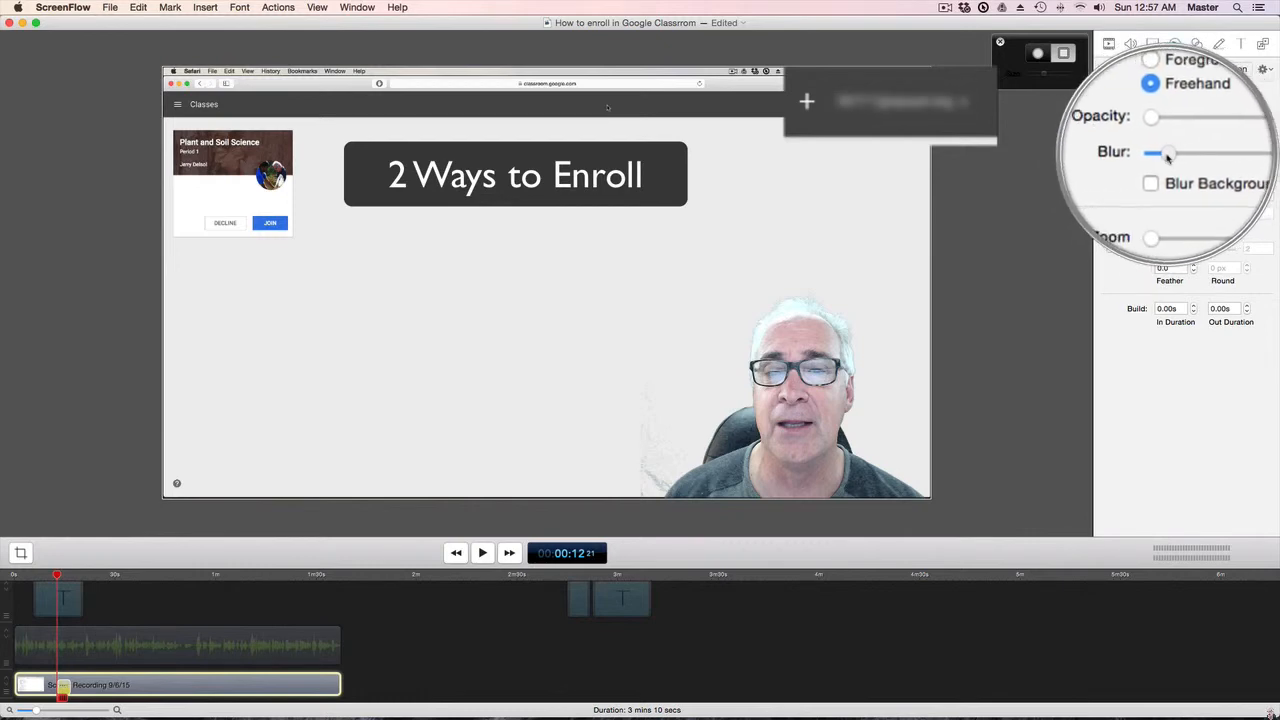